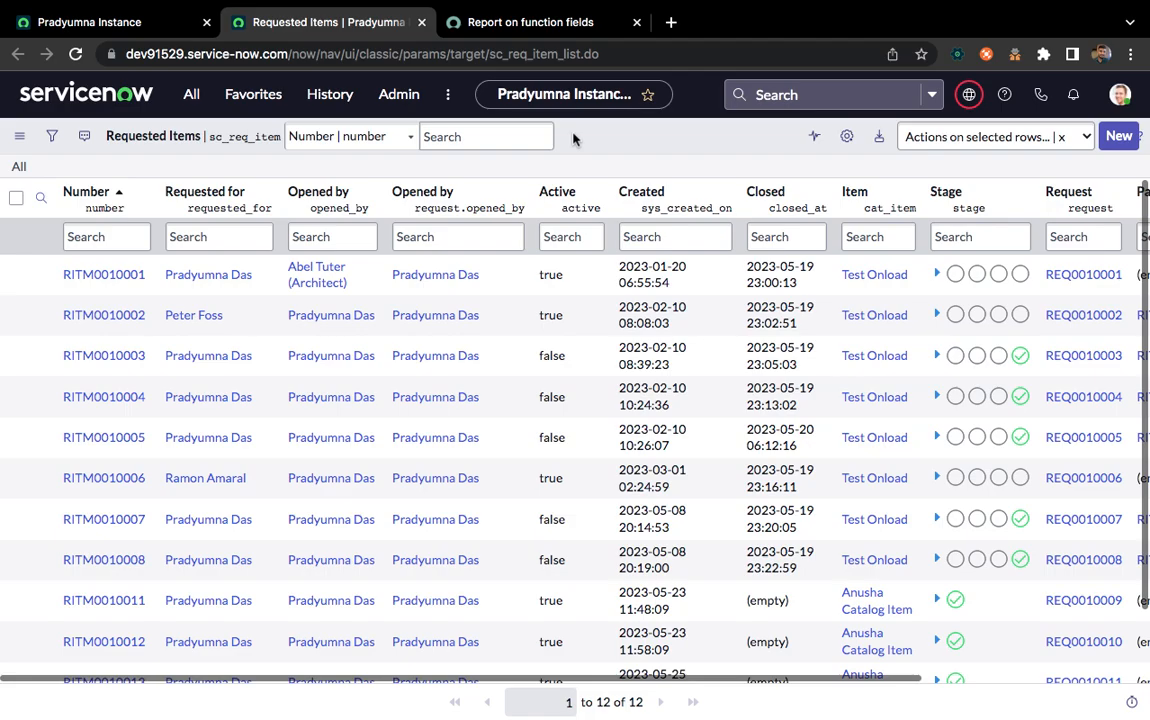
# Skim the "Report on function fields" documentation, including the datediff() operation, and return to the Requested Items list
pyautogui.click(505, 26)
pyautogui.scroll(10, 449, 444)
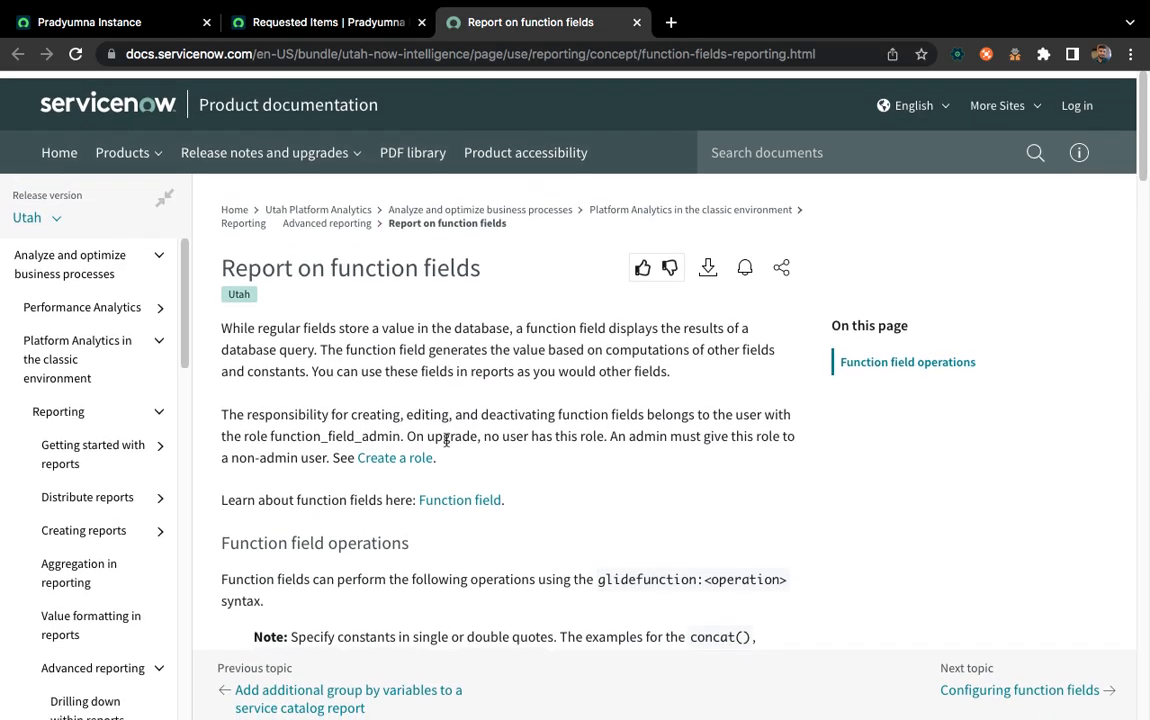
pyautogui.scroll(-20, 556, 470)
pyautogui.scroll(12, 556, 470)
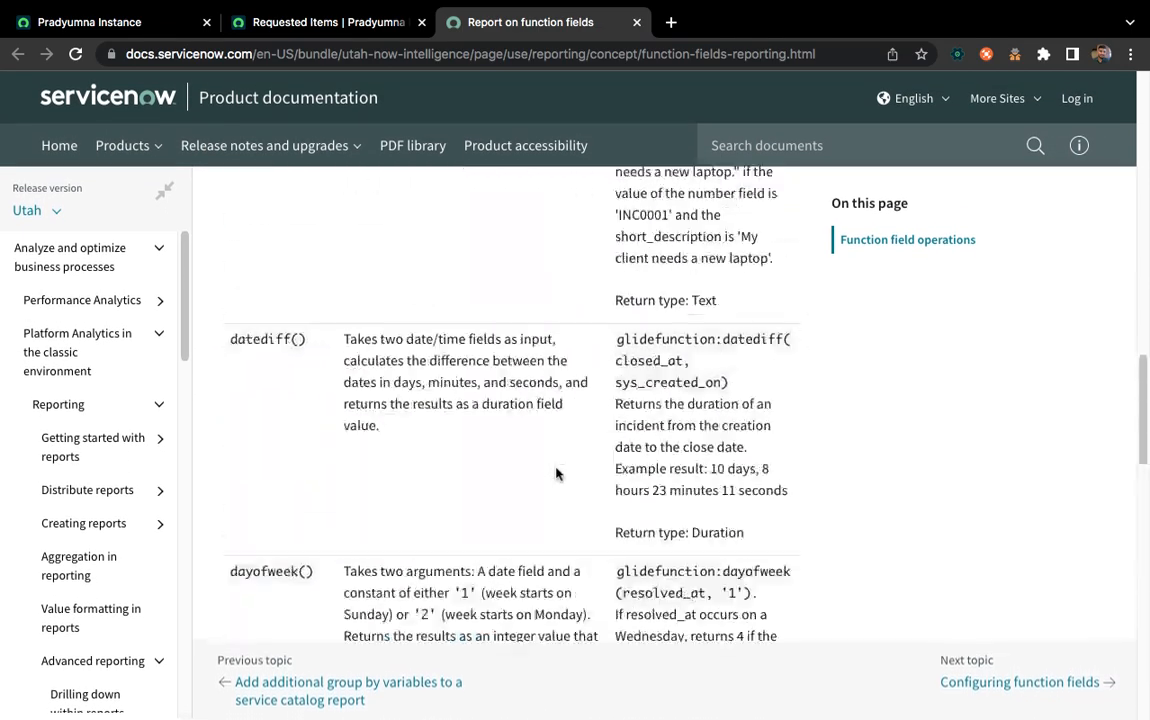
pyautogui.scroll(5, 556, 470)
pyautogui.click(290, 24)
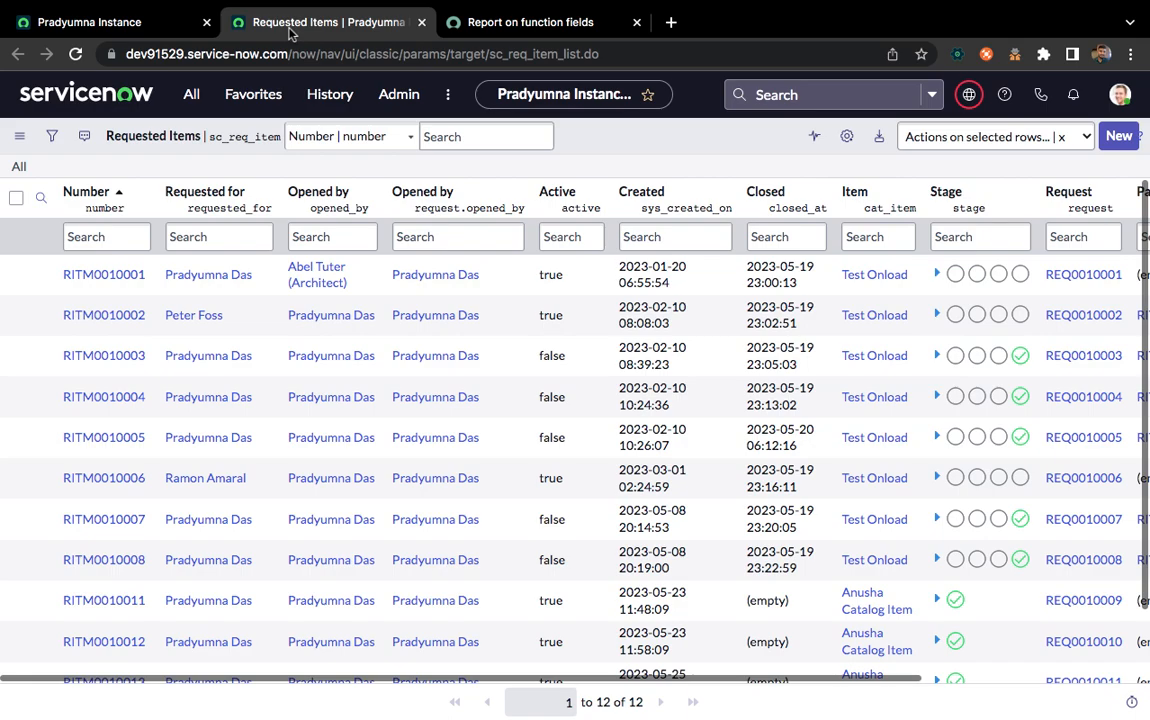
# Go to the instance's home page and start creating a new report from the Reports module
pyautogui.click(122, 24)
pyautogui.click(190, 97)
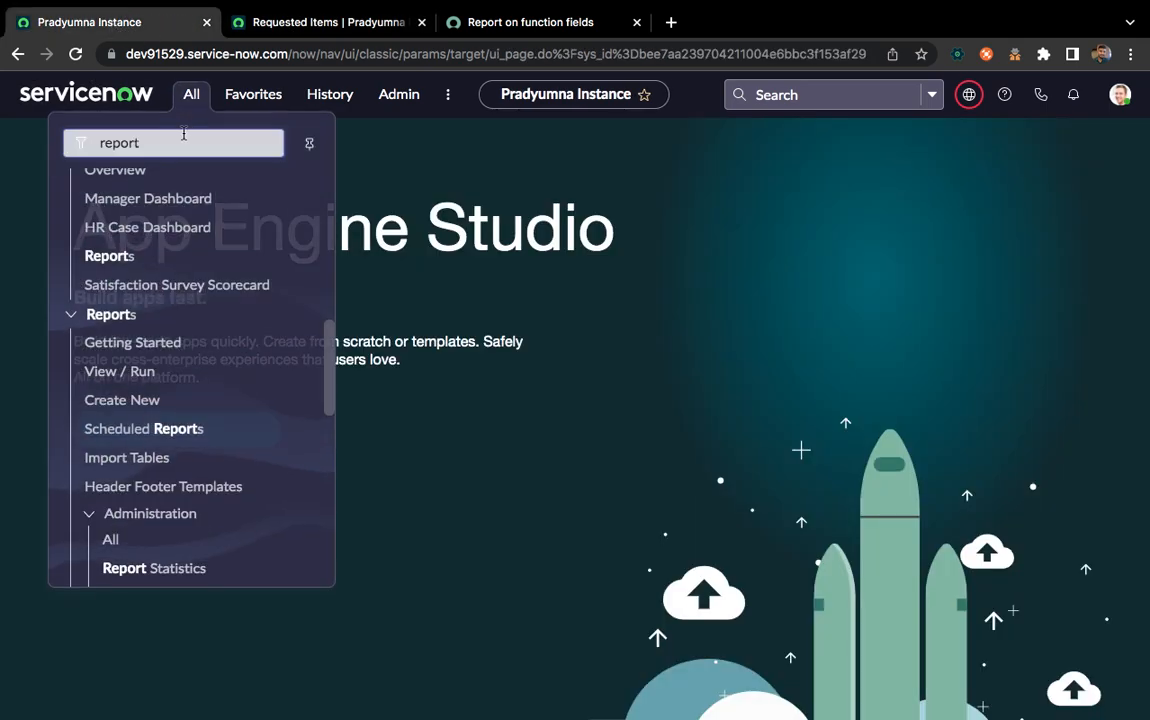
pyautogui.scroll(-10, 159, 513)
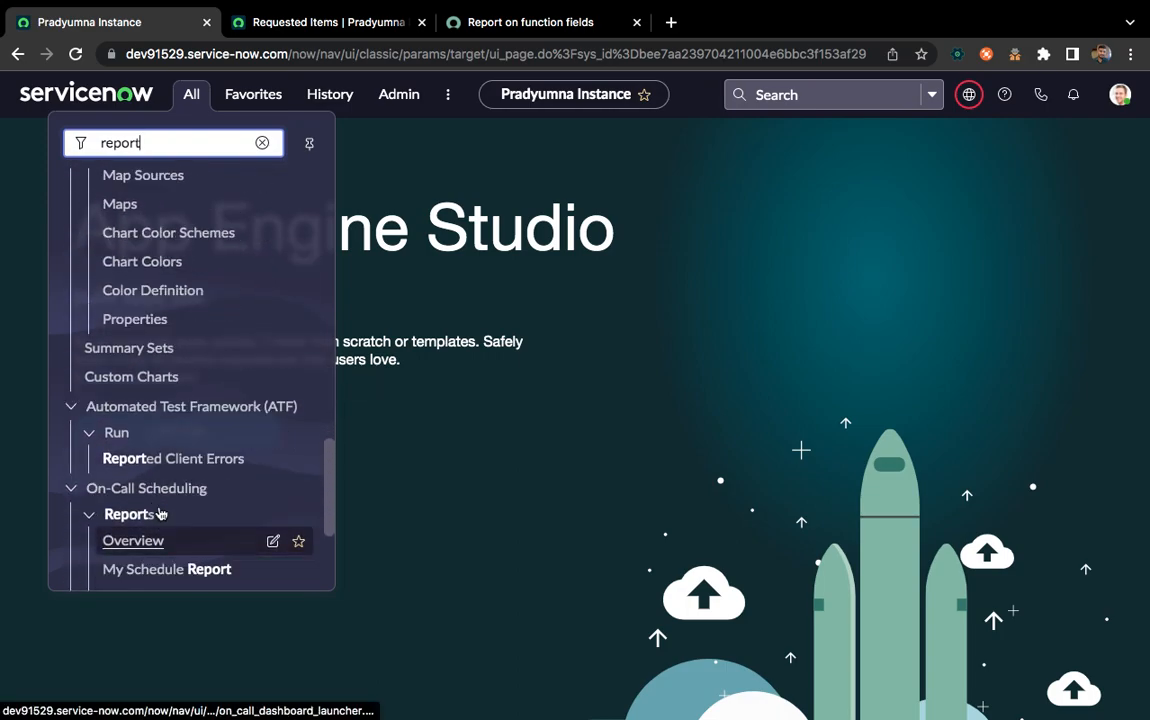
pyautogui.scroll(-5, 159, 513)
pyautogui.scroll(4, 159, 513)
pyautogui.scroll(8, 159, 500)
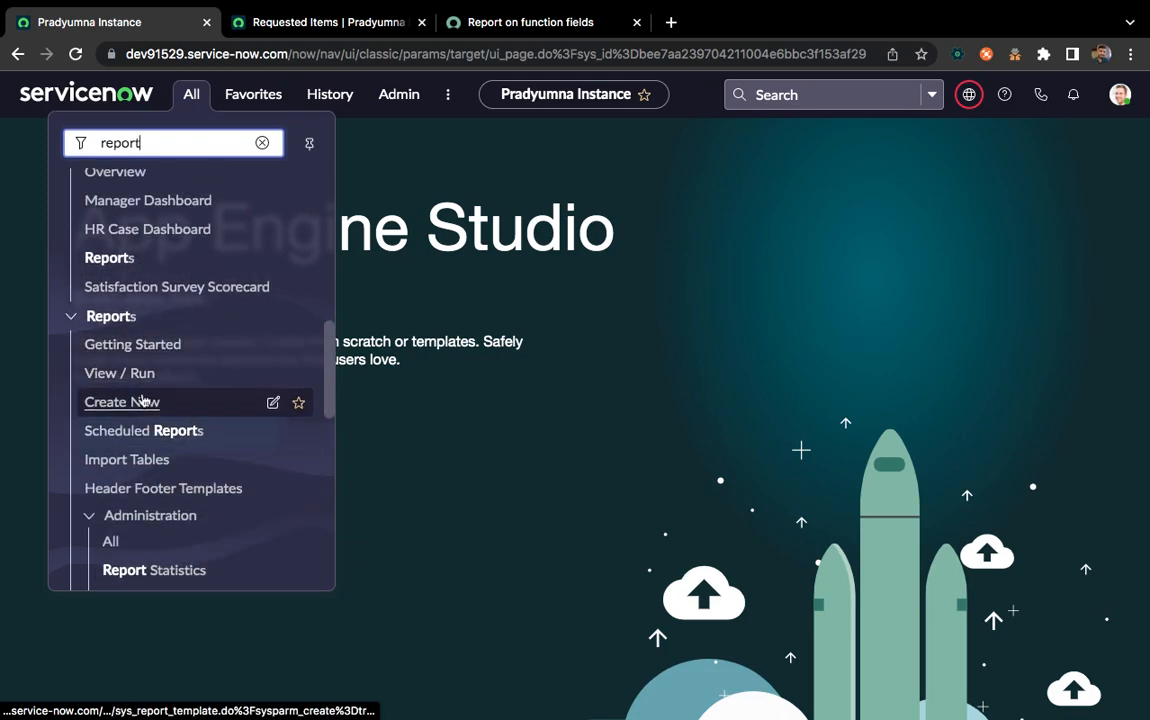
pyautogui.click(142, 401)
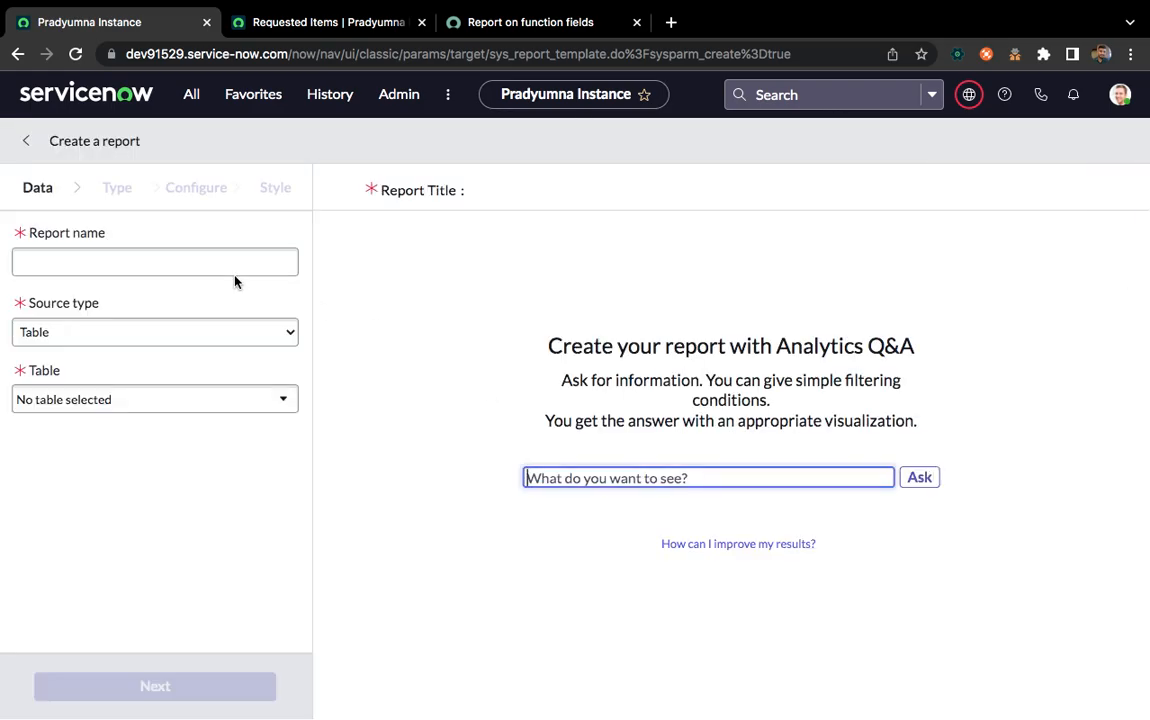
# Name the new report "Prady Demo" and use Table as its source type
pyautogui.click(114, 264)
pyautogui.write('Prady Demo')
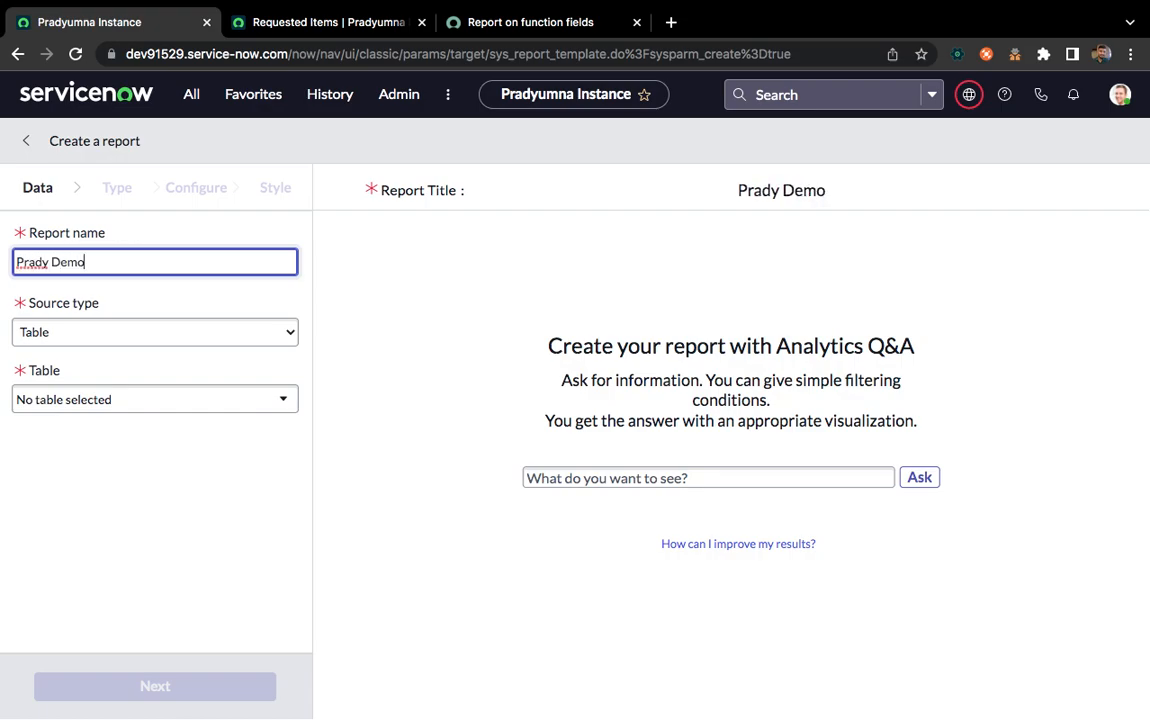
pyautogui.click(126, 334)
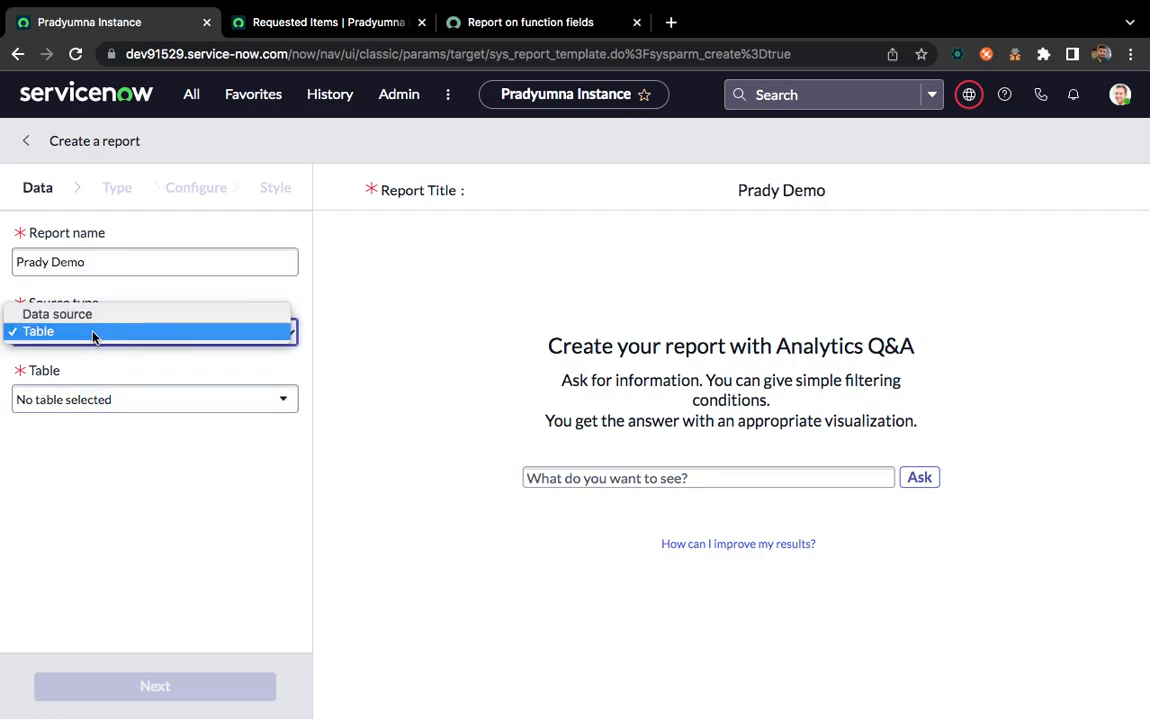
pyautogui.click(93, 333)
# Find sc_req_item and set Requested Item [sc_req_item] as the report's table
pyautogui.click(77, 398)
pyautogui.write('s')
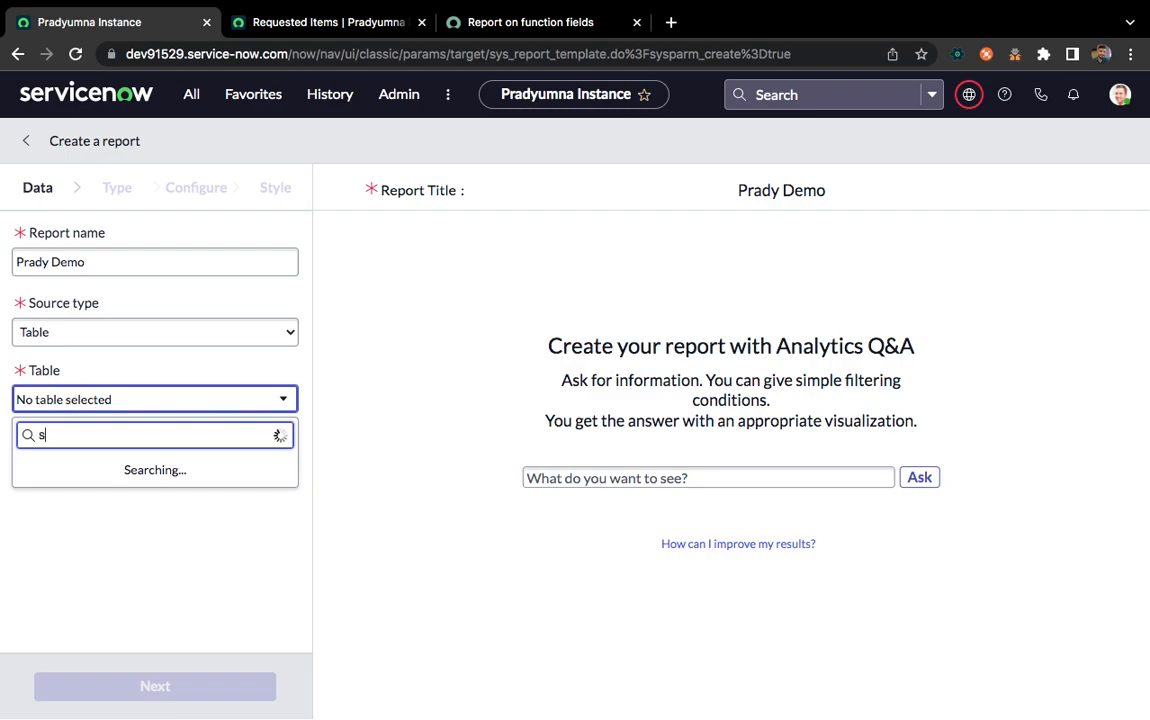
pyautogui.write('c_req_item')
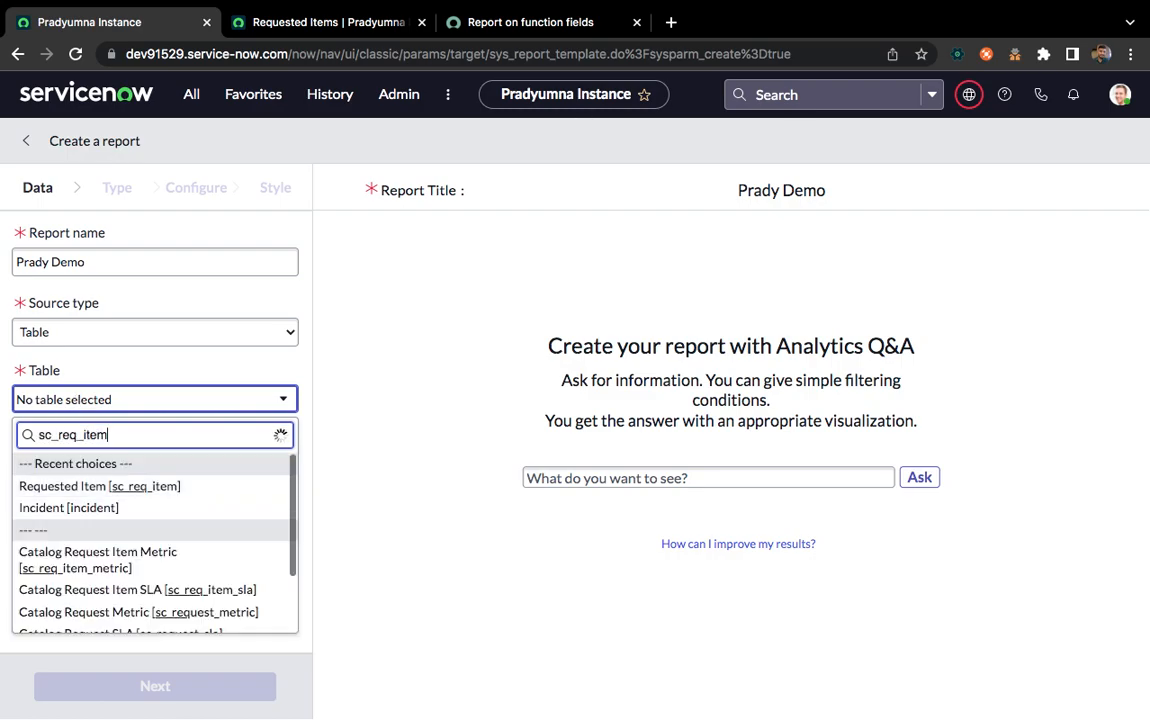
pyautogui.click(44, 487)
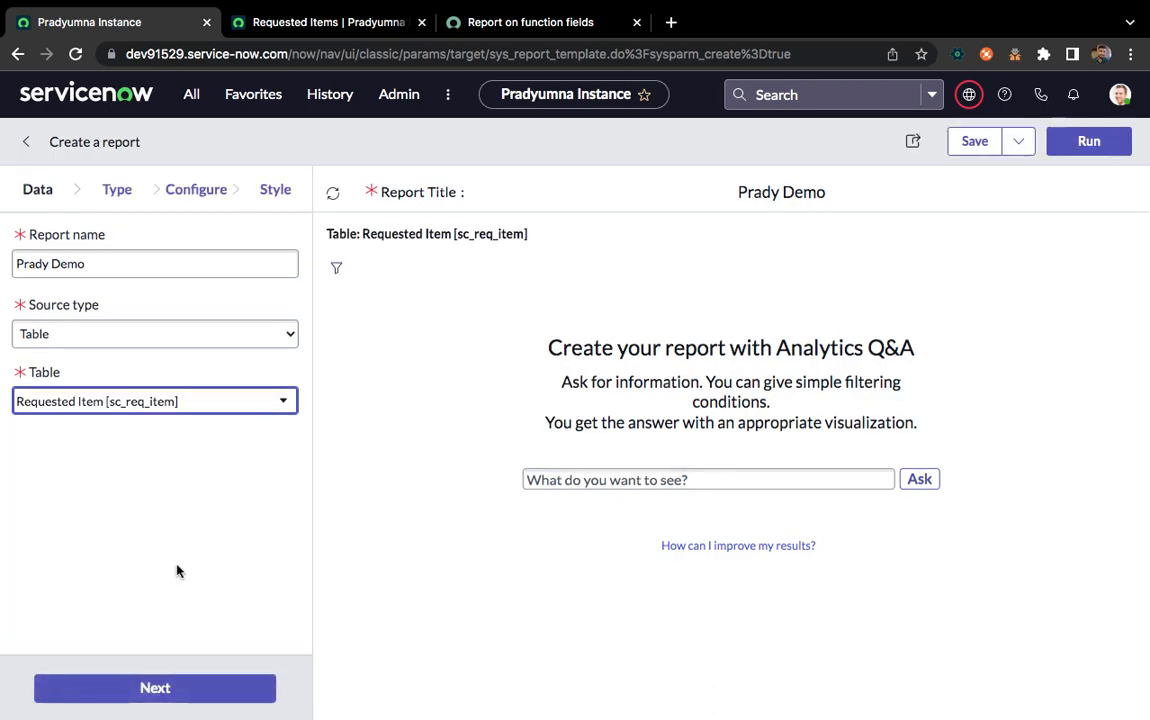
# Advance the report to its configuration stage and save it in order to open the function field configuration
pyautogui.click(118, 688)
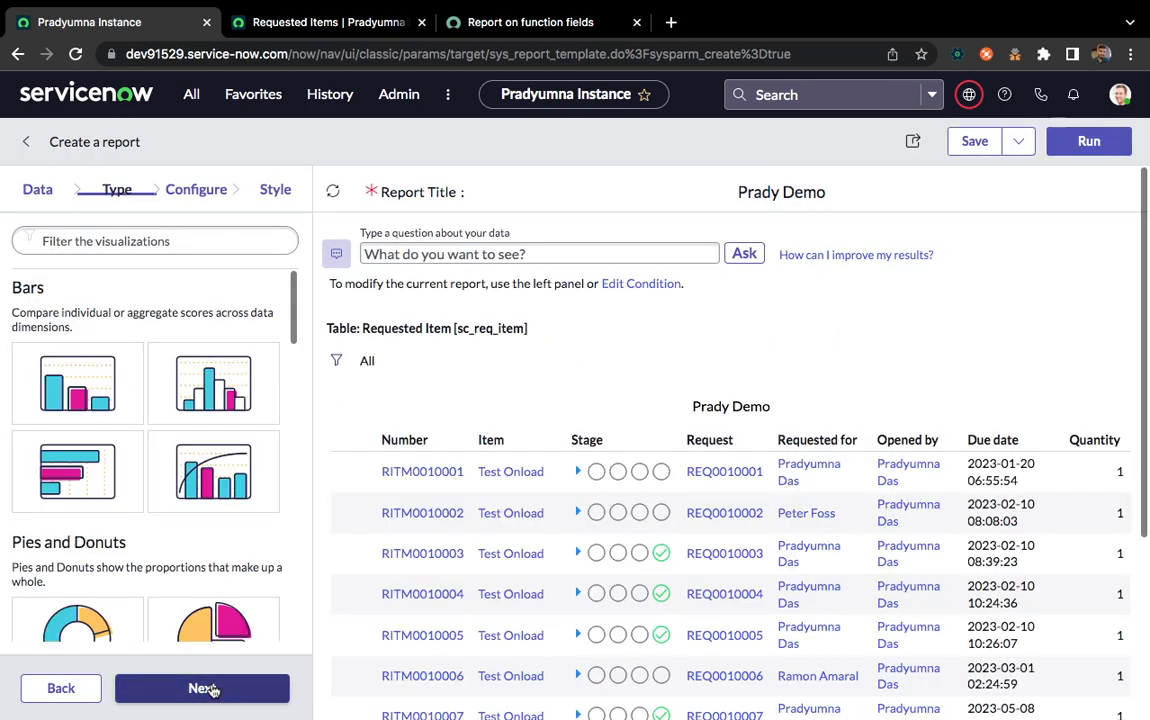
pyautogui.click(209, 688)
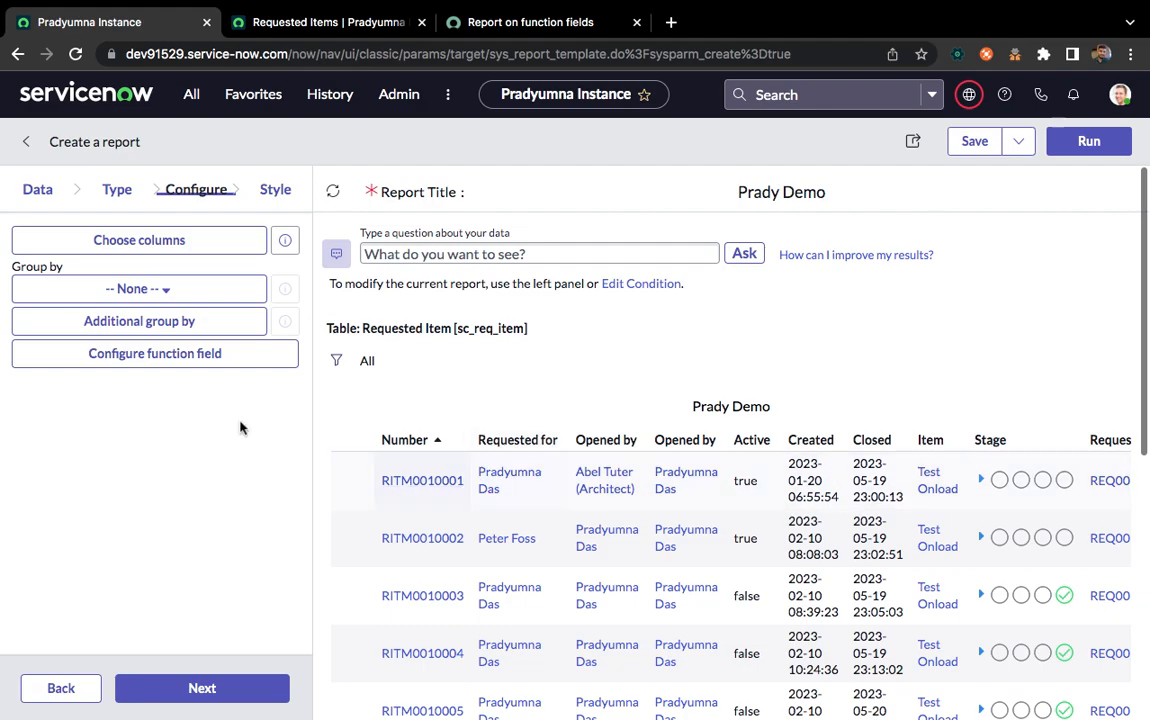
pyautogui.scroll(-4, 585, 575)
pyautogui.scroll(4, 585, 575)
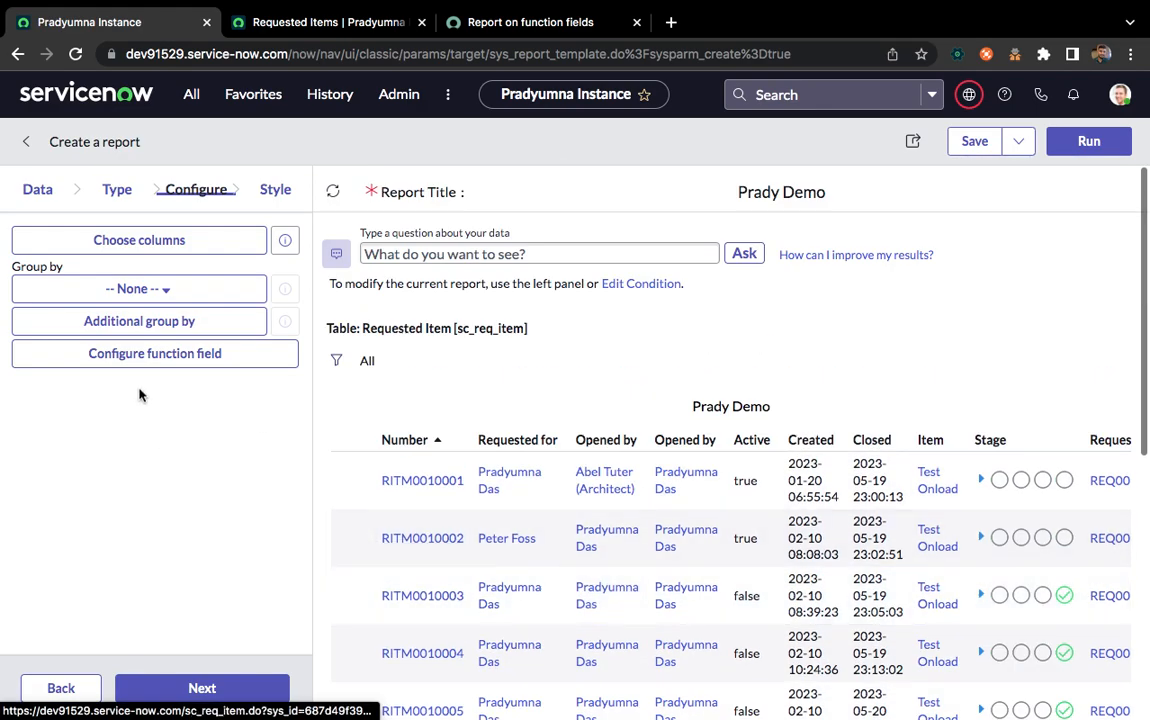
pyautogui.click(212, 360)
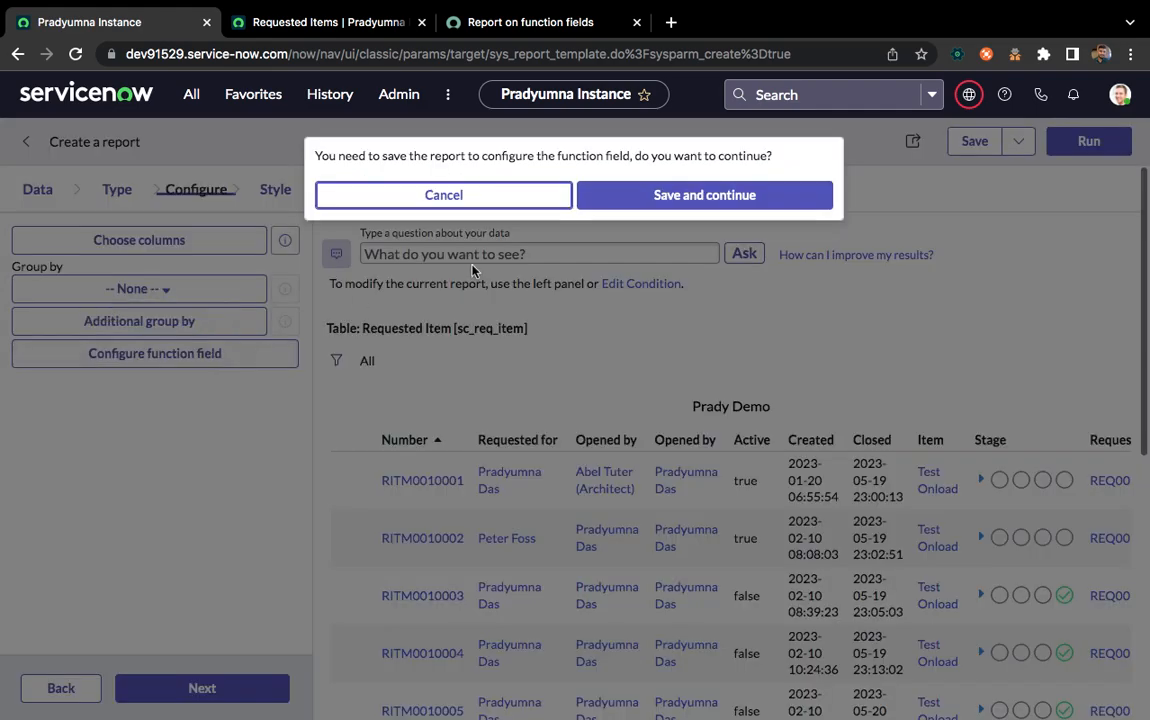
pyautogui.click(662, 200)
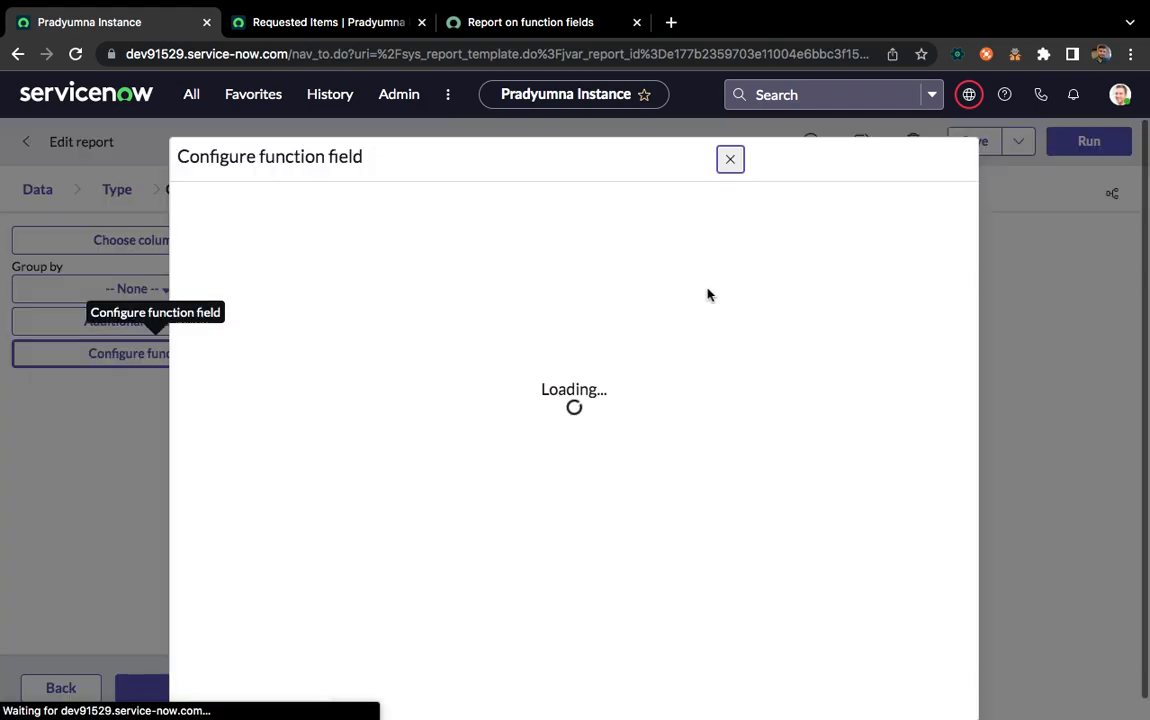
pyautogui.click(897, 148)
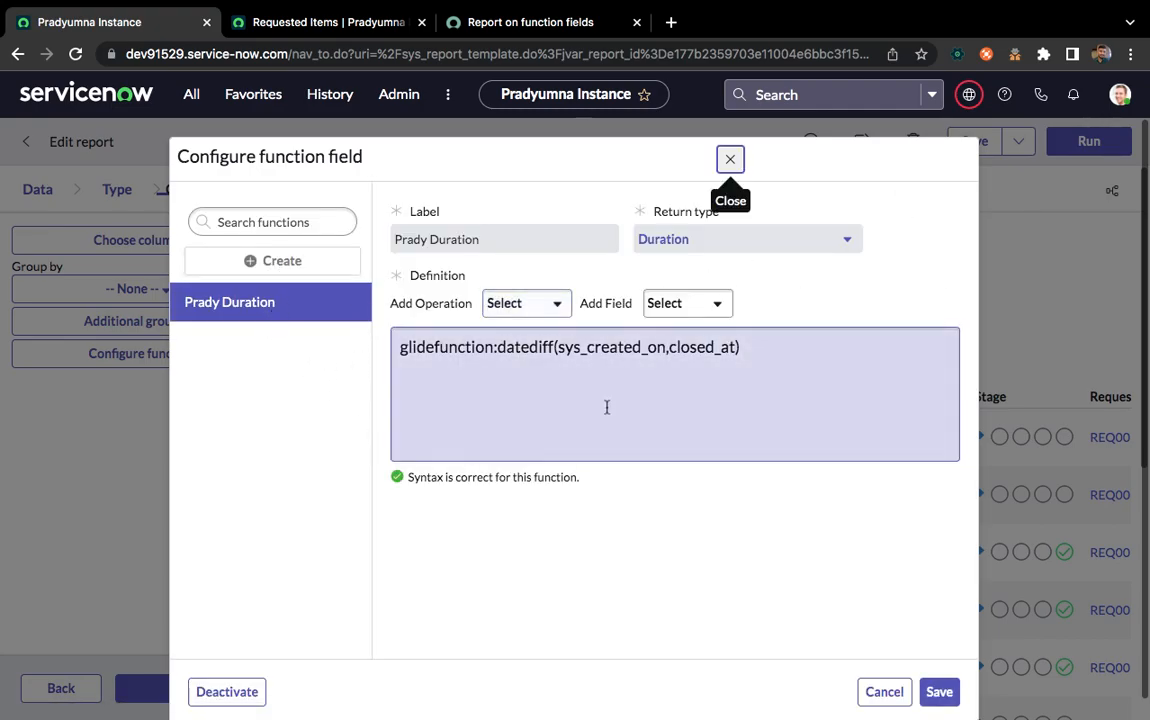
# Create a new function field labelled "Demo Duration" with the return type Duration
pyautogui.click(306, 260)
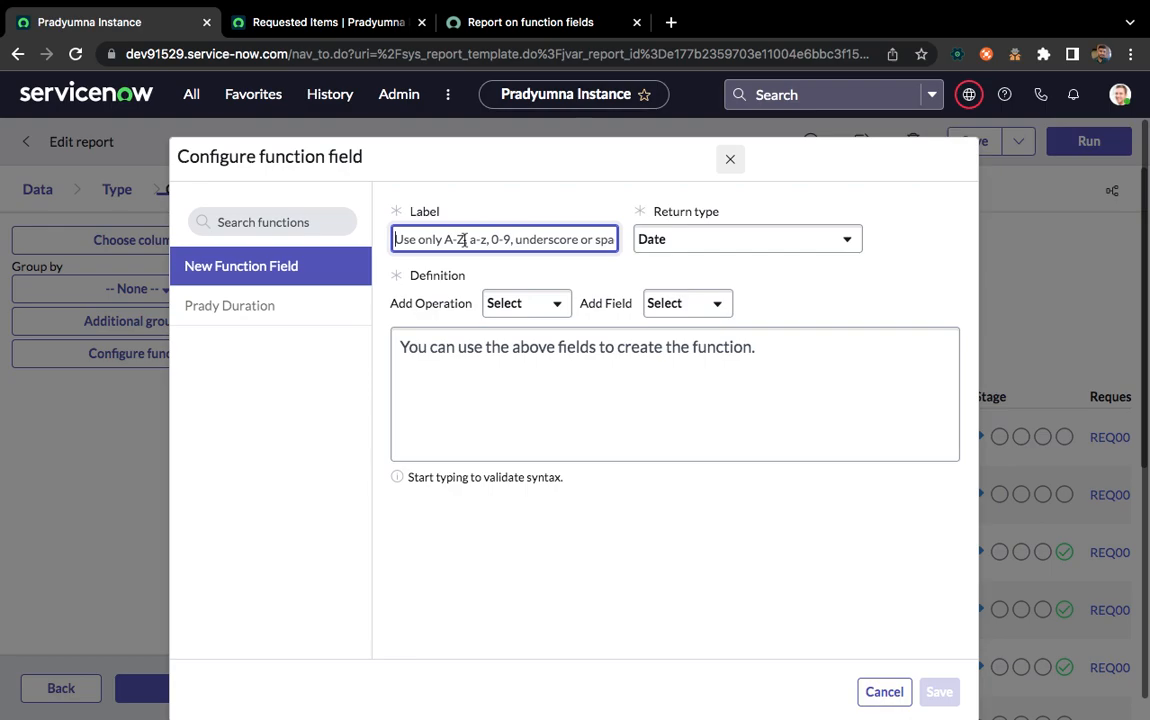
pyautogui.write('Demo D')
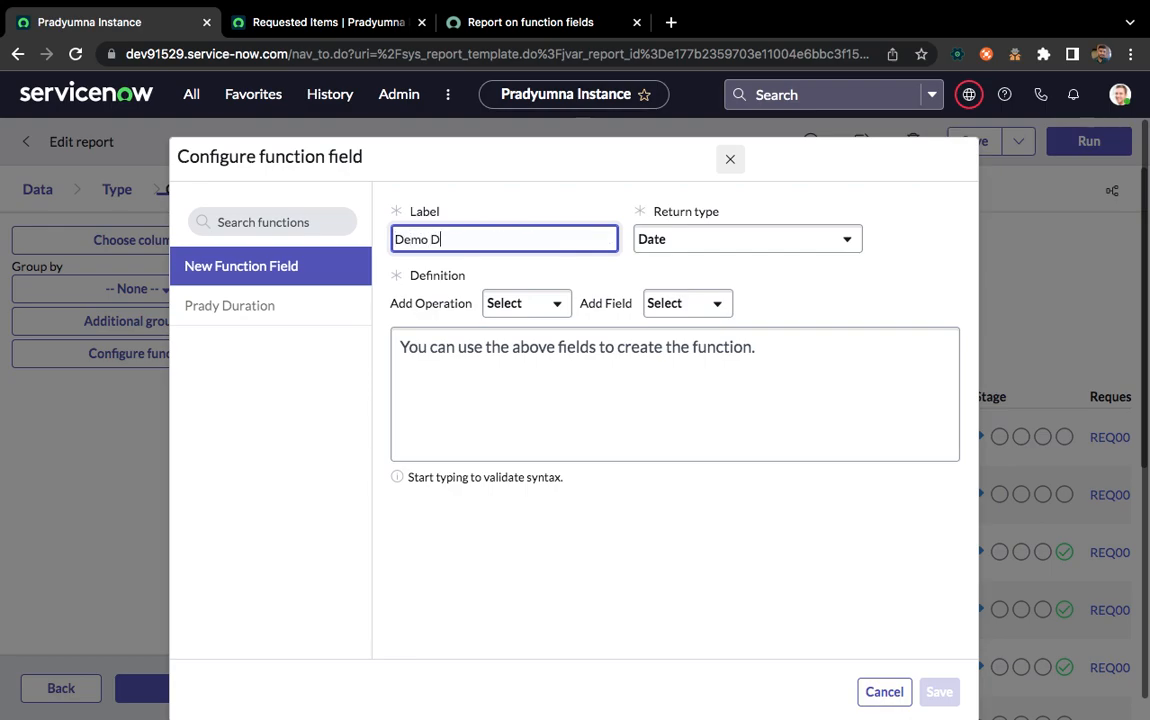
pyautogui.write('uration')
pyautogui.click(755, 243)
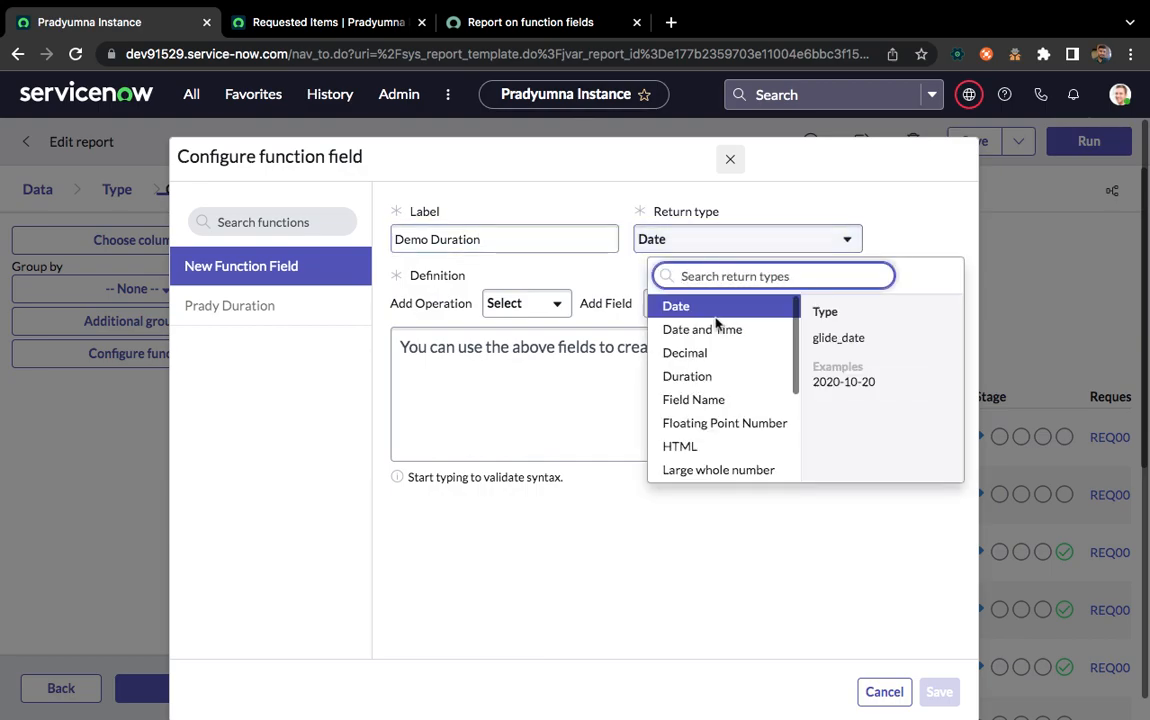
pyautogui.click(730, 380)
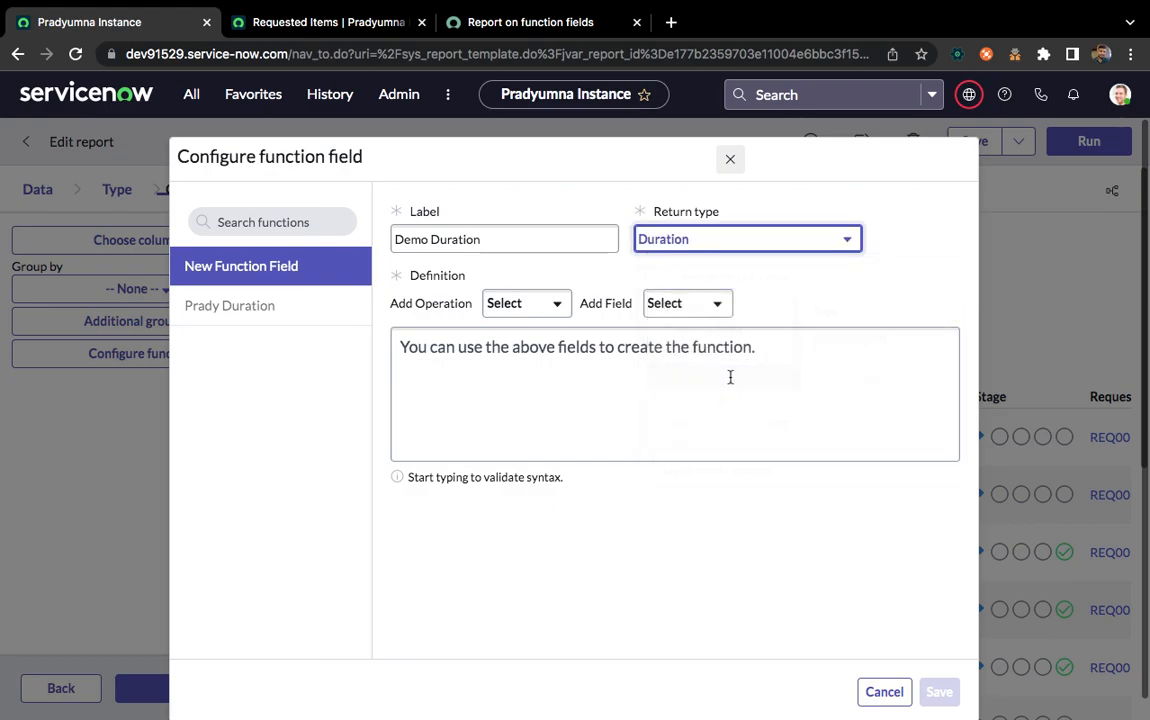
# Insert the datediff() operation with a comma separator into the definition and add the Created field as its first argument
pyautogui.click(517, 307)
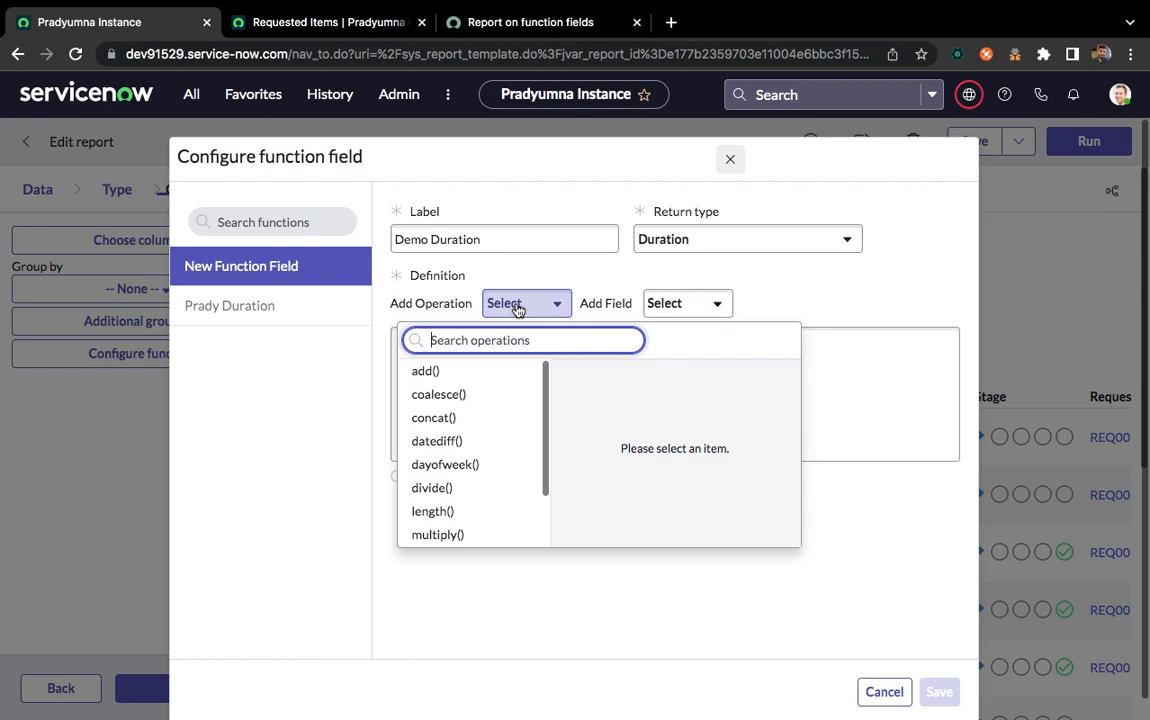
pyautogui.click(440, 441)
pyautogui.write(',')
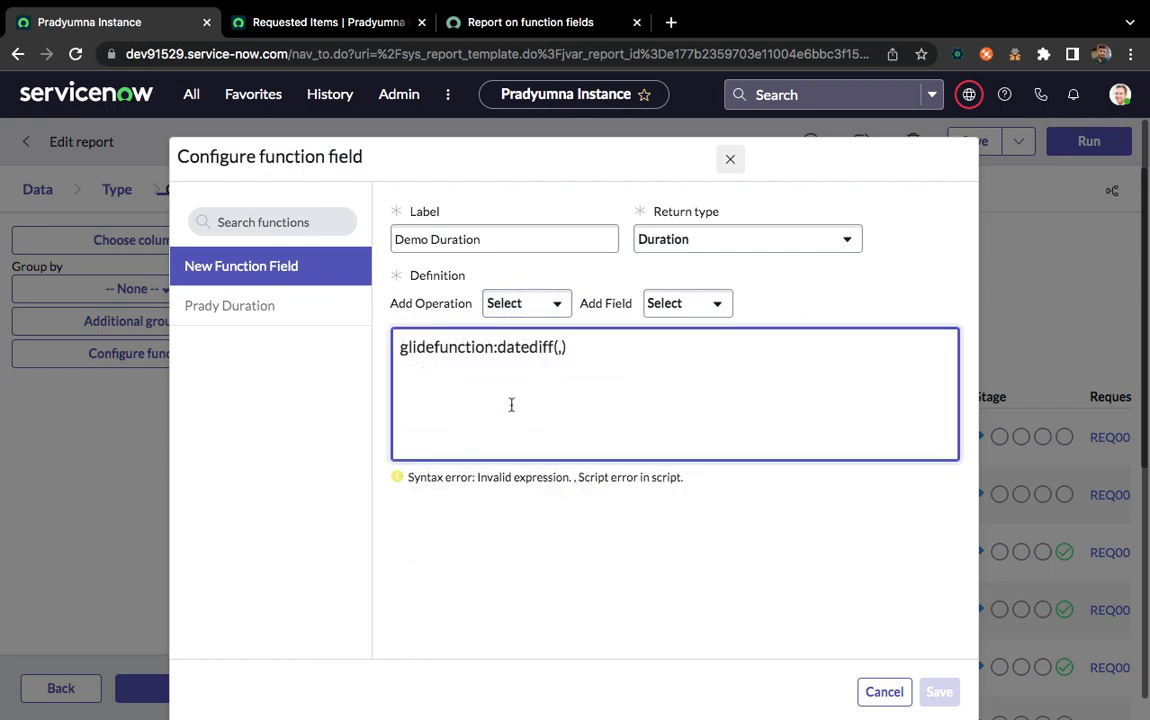
pyautogui.click(674, 305)
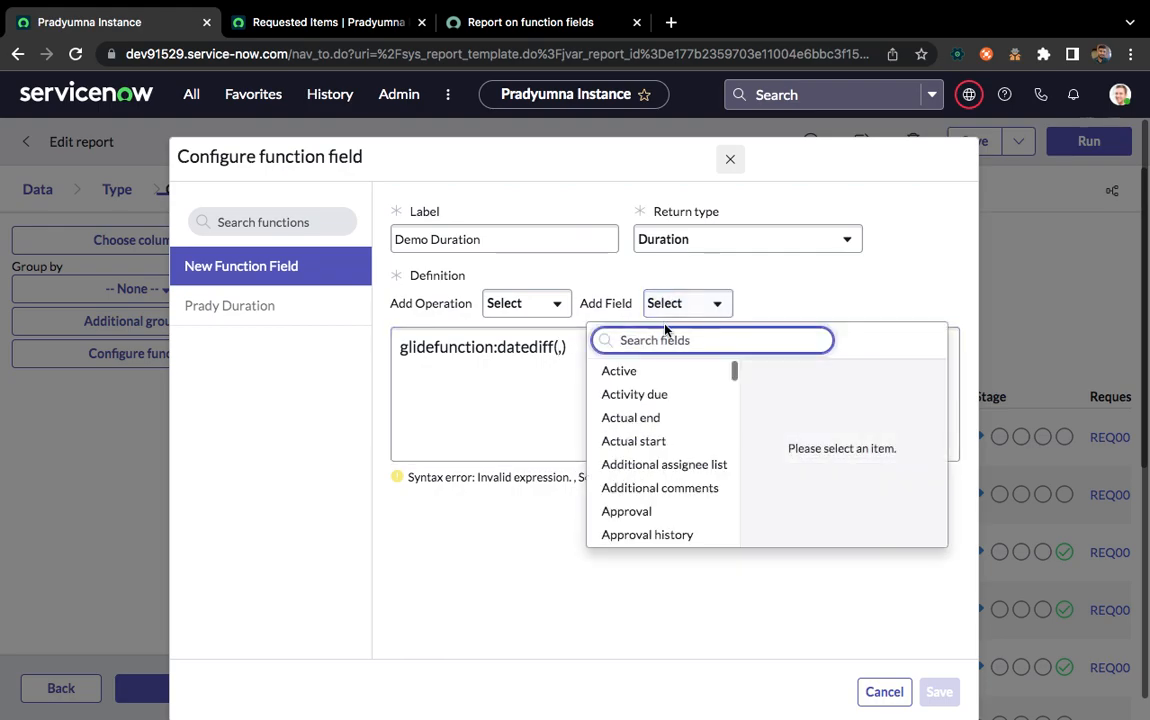
pyautogui.write('crea')
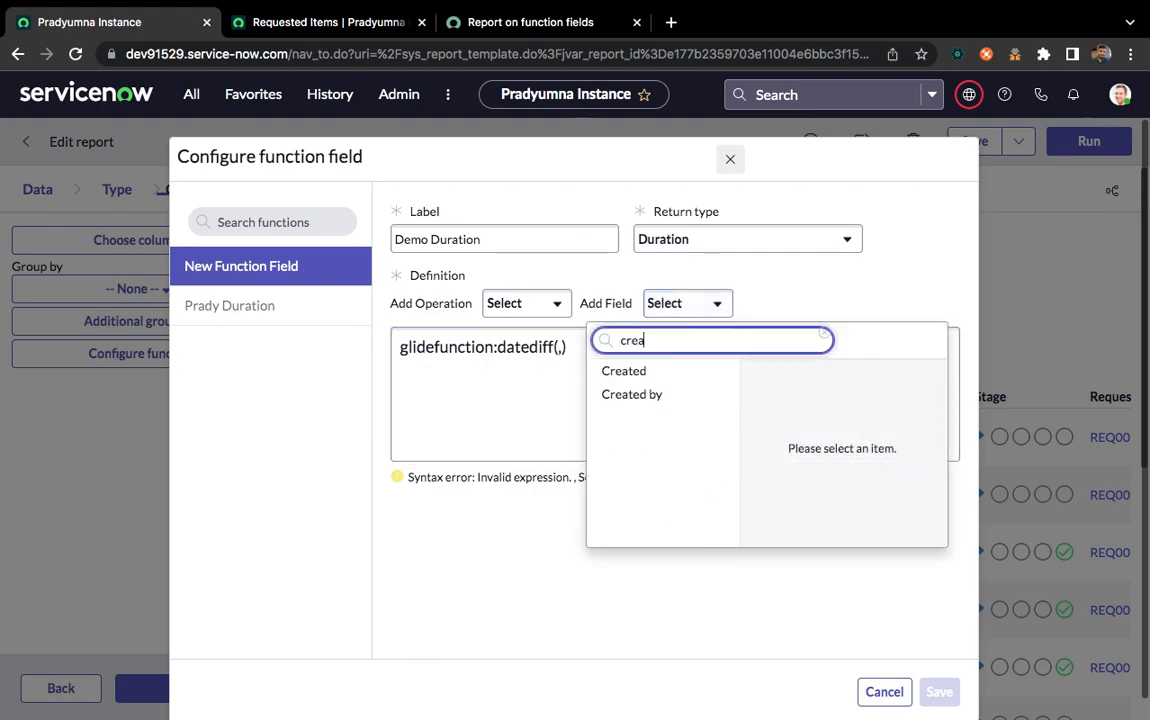
pyautogui.click(628, 373)
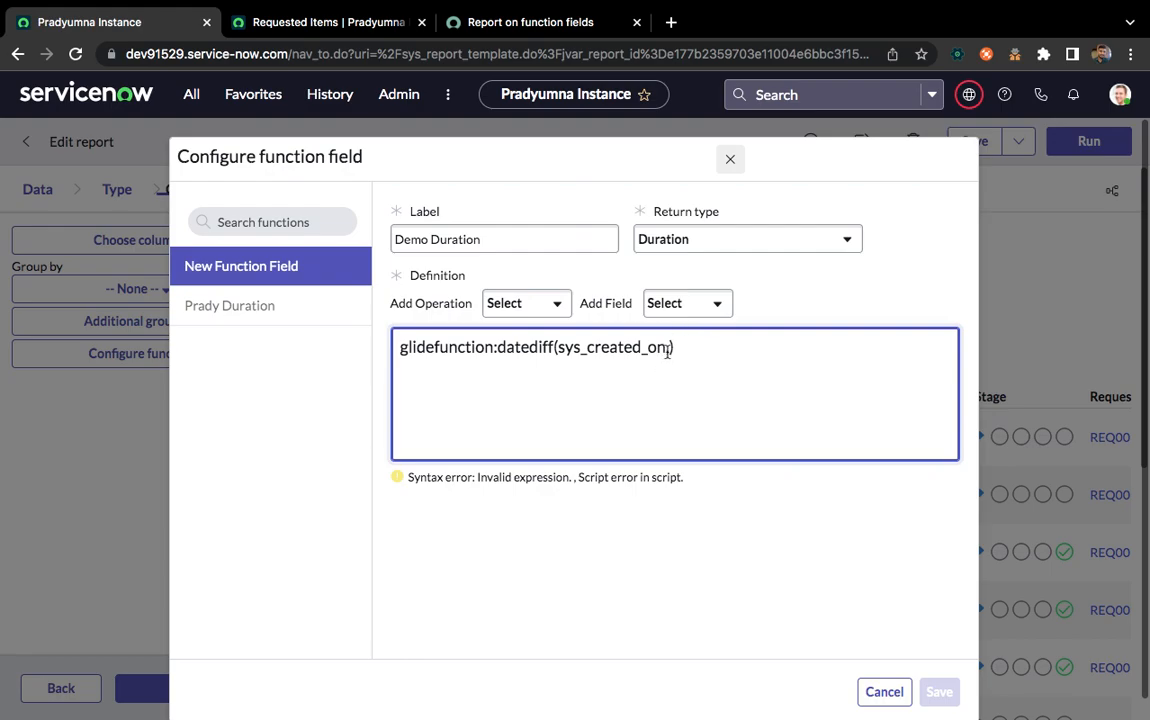
# Add the Closed field as the second argument of the datediff() function
pyautogui.click(696, 310)
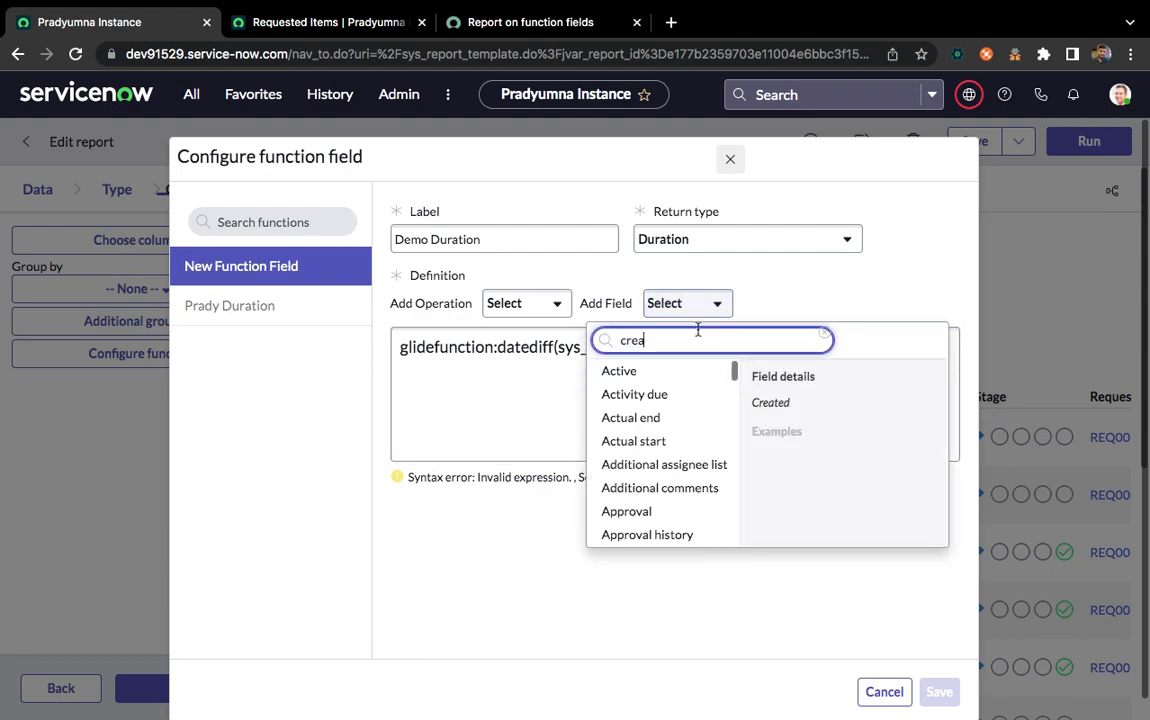
pyautogui.press('BackSpace')
pyautogui.write('clo')
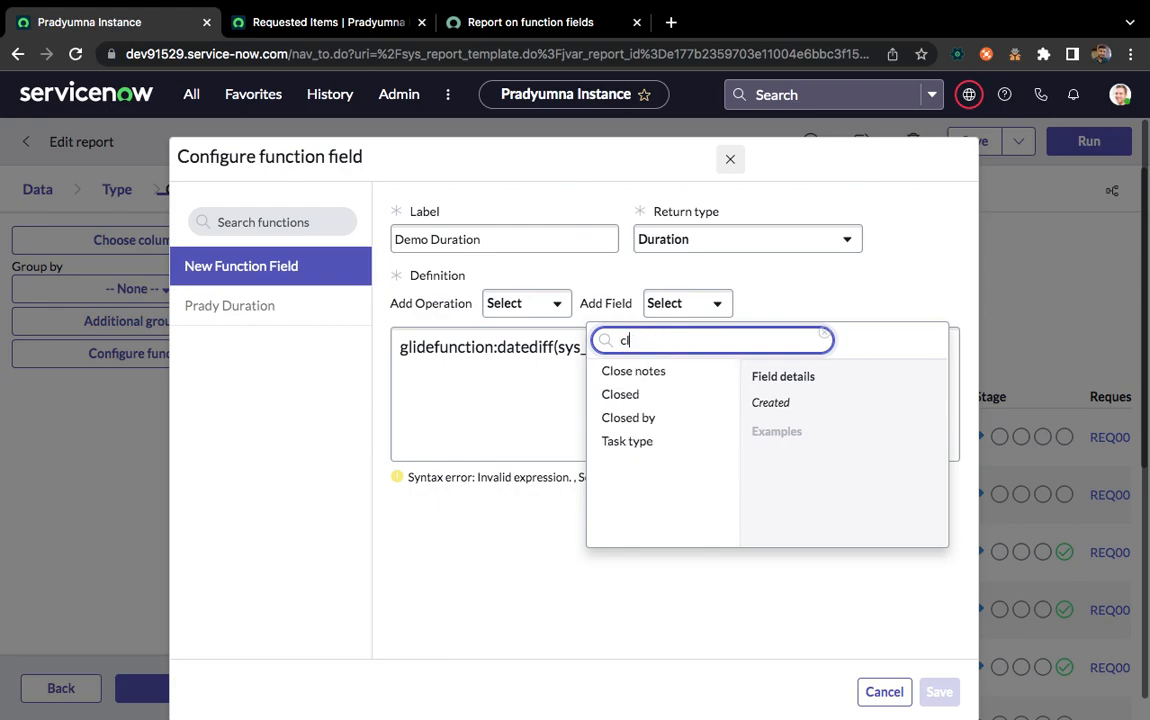
pyautogui.click(620, 395)
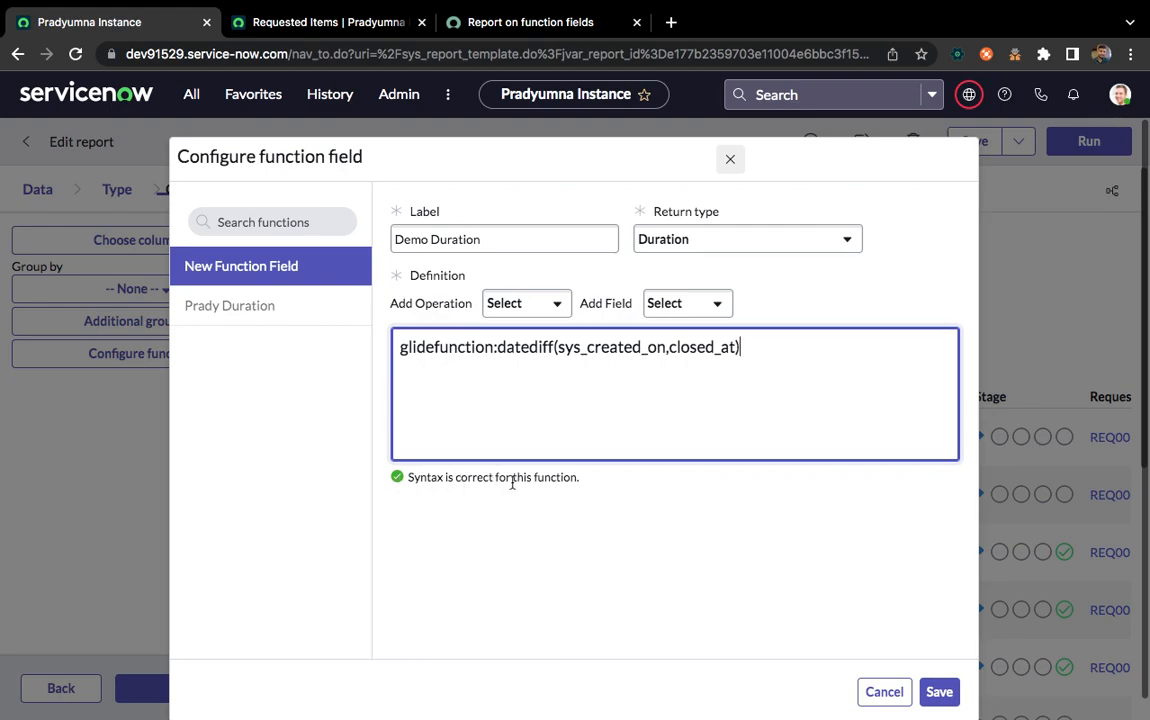
# Try appending "as" to the function definition to test the syntax validation, and remove it again
pyautogui.write('as')
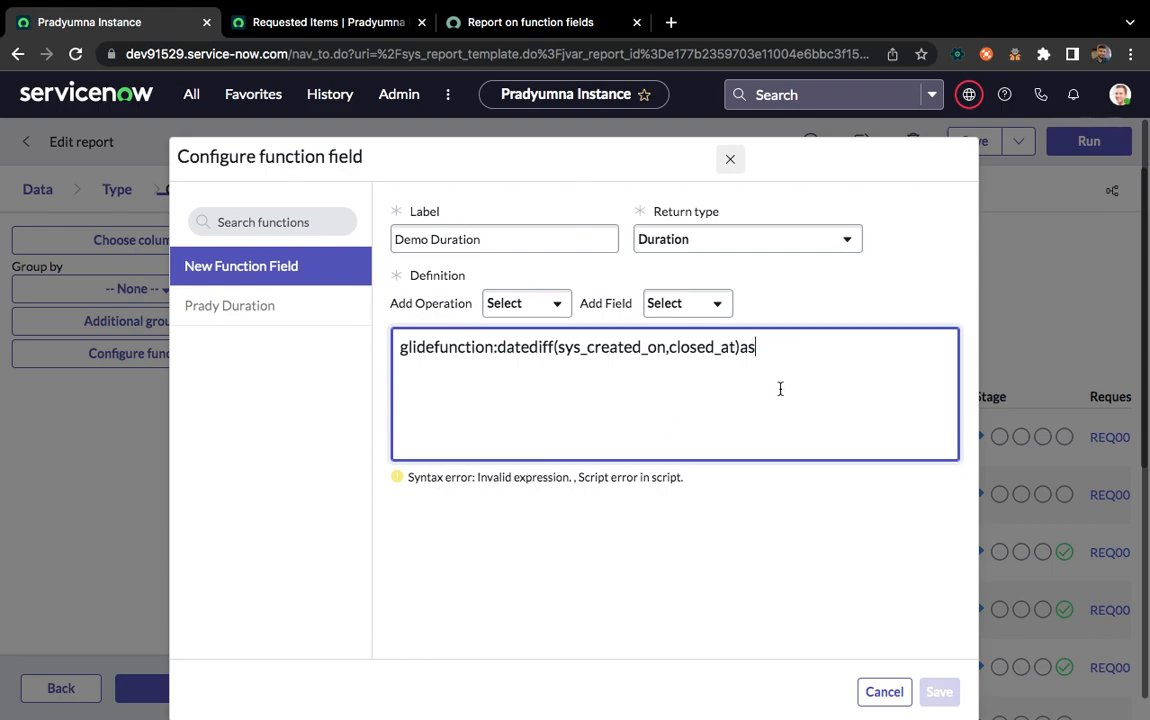
pyautogui.press('BackSpace')
pyautogui.press('BackSpace')
pyautogui.click(426, 495)
# Save the Demo Duration function field and dismiss the notifications
pyautogui.click(944, 692)
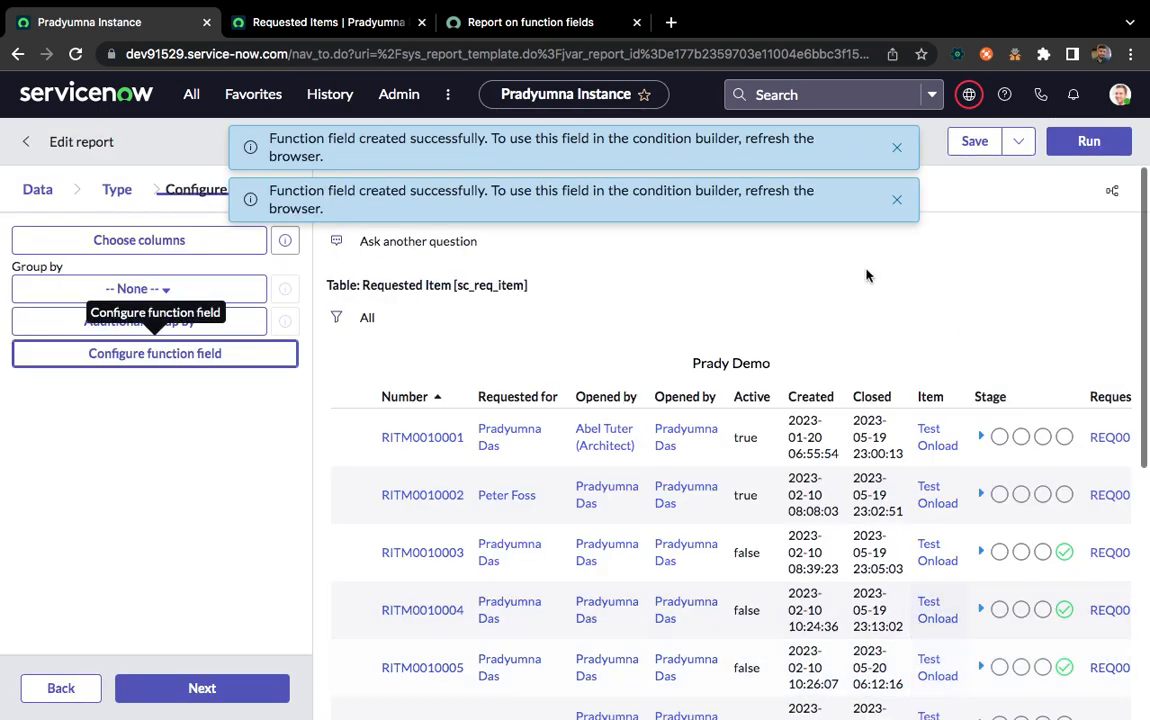
pyautogui.click(897, 148)
pyautogui.click(897, 148)
# Look over the columns in the report preview and save the Prady Demo report
pyautogui.hscroll(10, 868, 483)
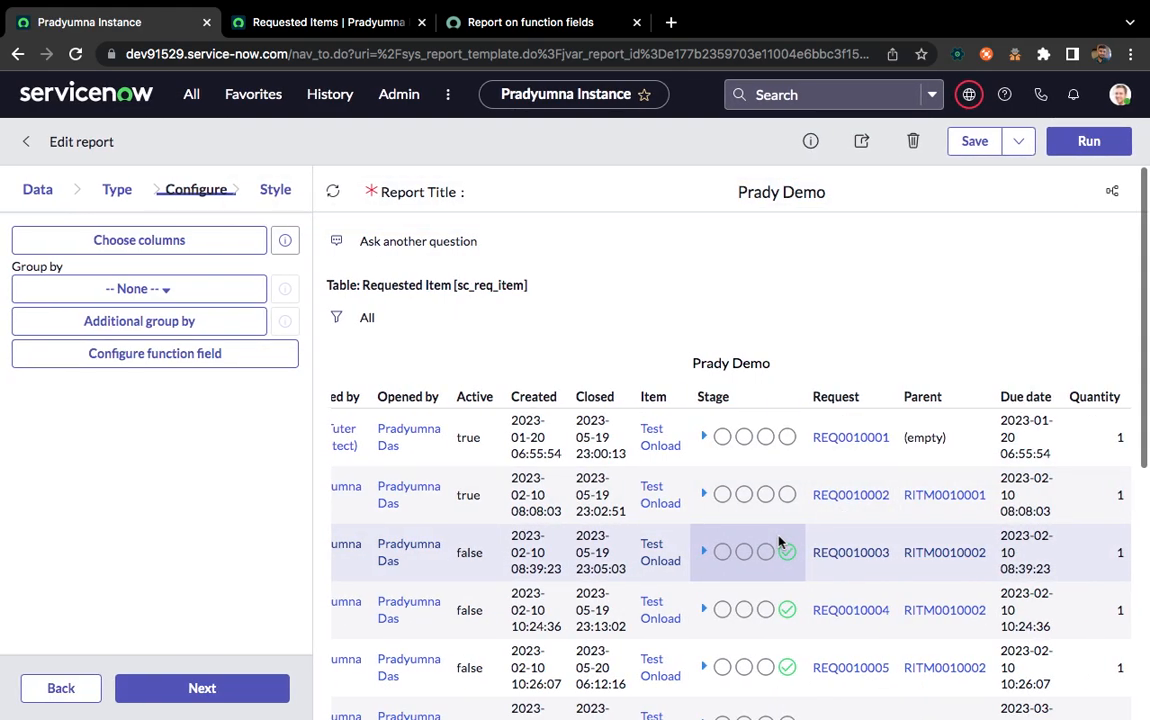
pyautogui.hscroll(-10, 780, 541)
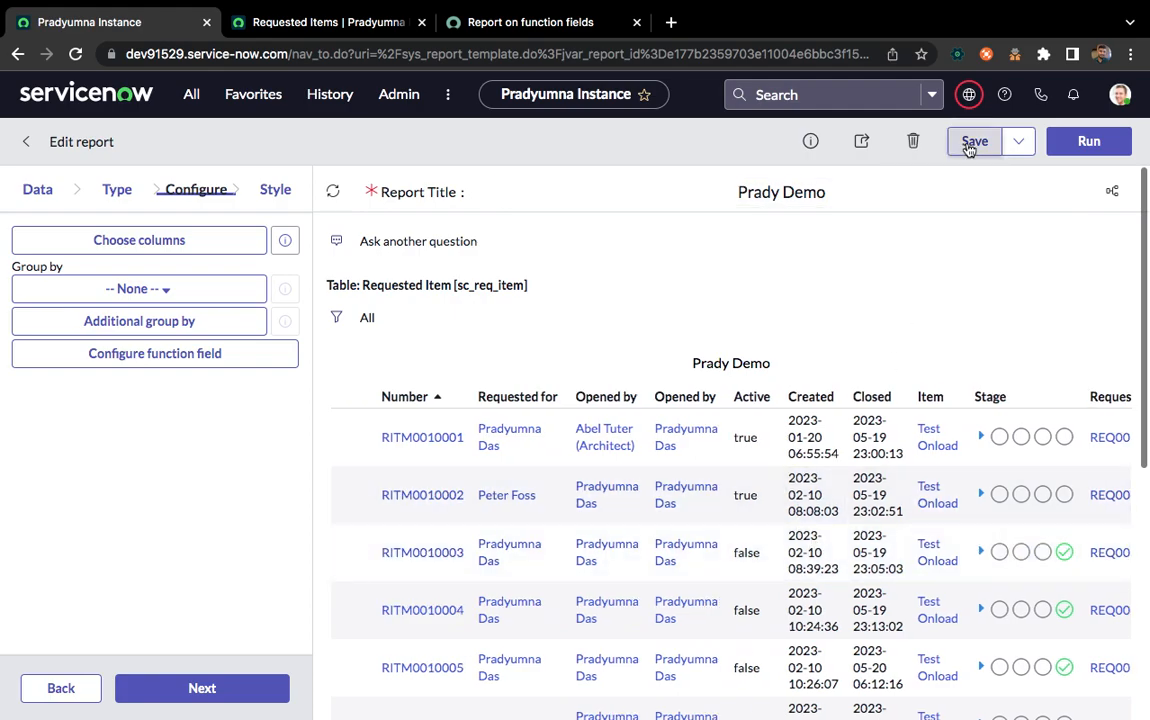
pyautogui.click(970, 143)
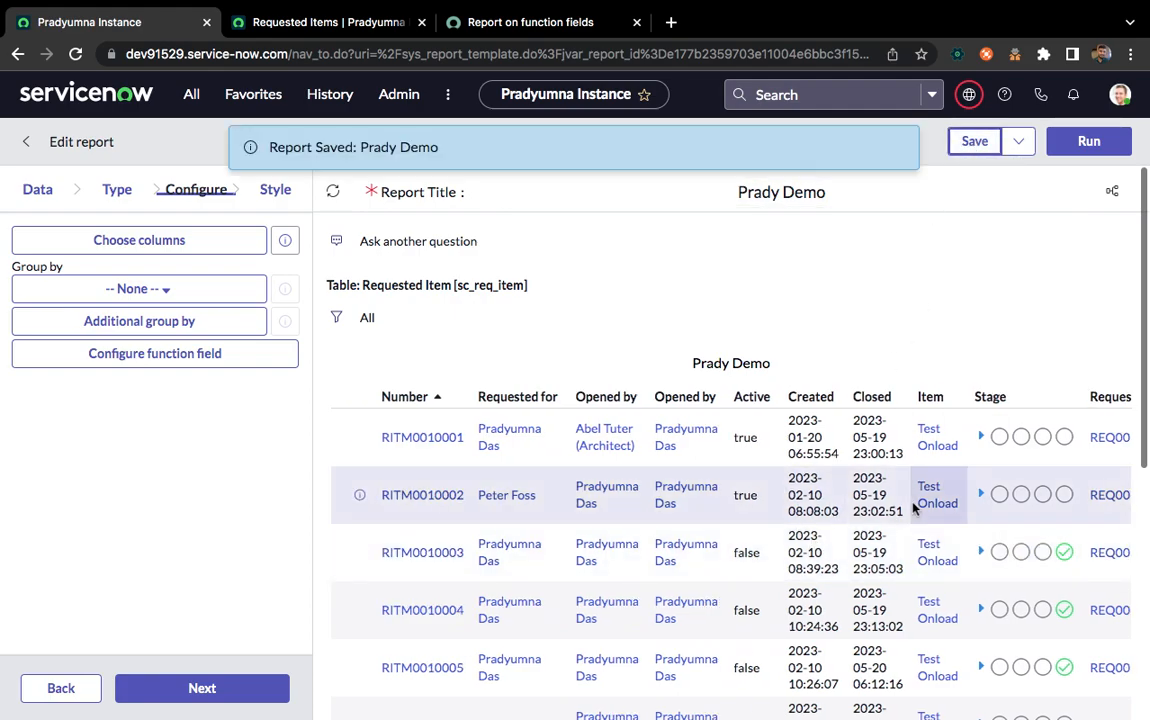
# Add the Demo Duration function field to the report columns and position it directly between Active and Created
pyautogui.click(893, 147)
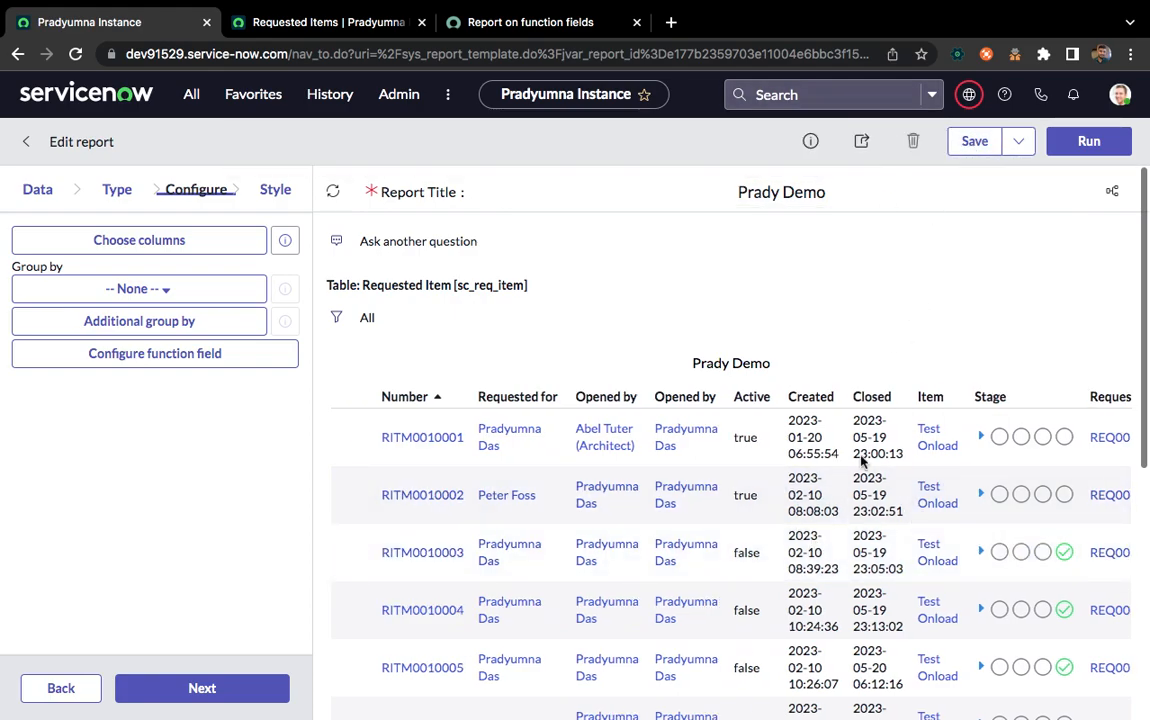
pyautogui.hscroll(5, 862, 460)
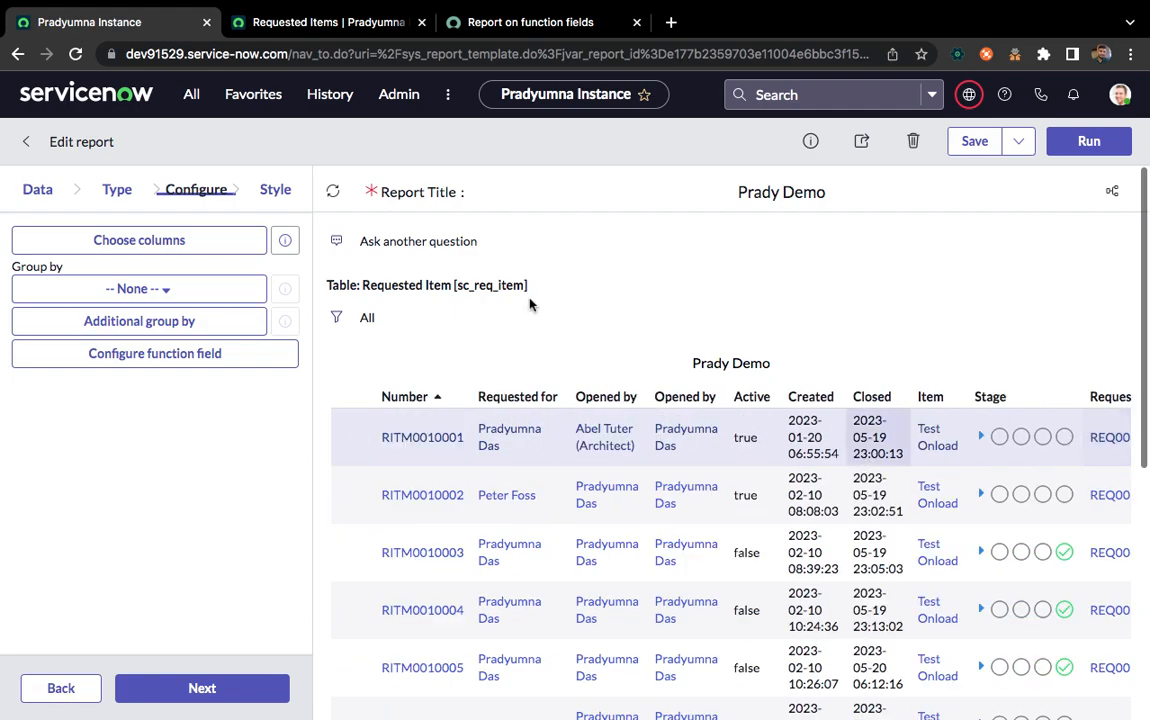
pyautogui.click(126, 239)
pyautogui.click(383, 299)
pyautogui.write('dem')
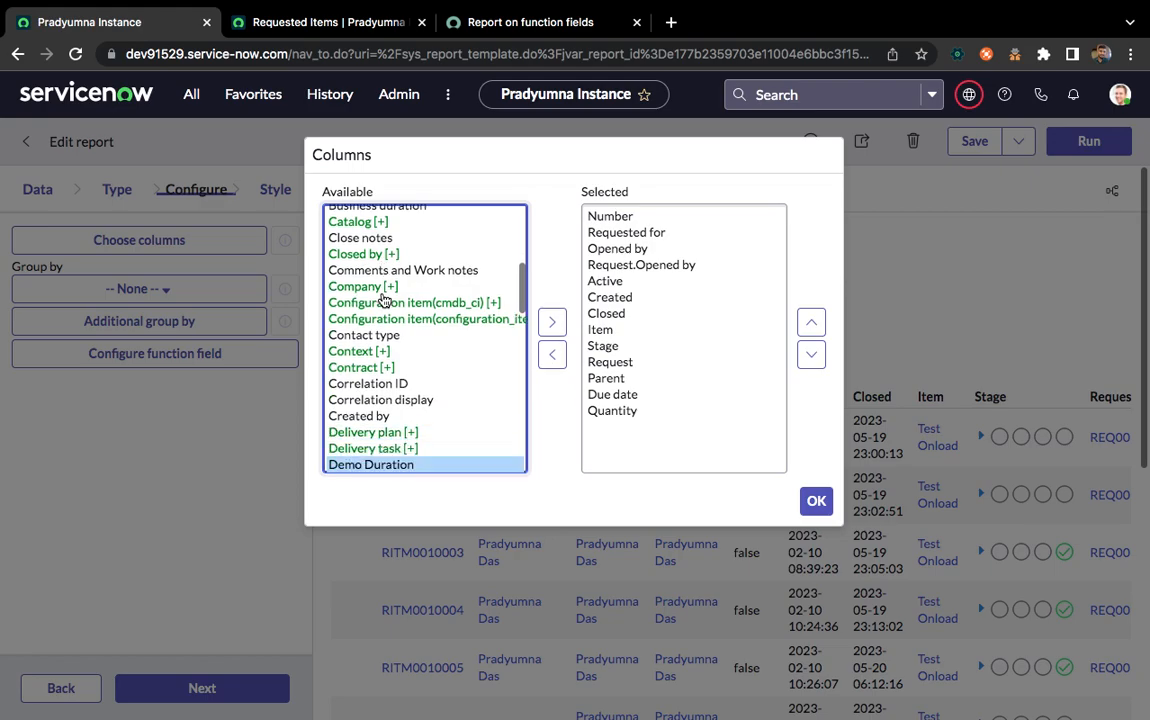
pyautogui.click(551, 321)
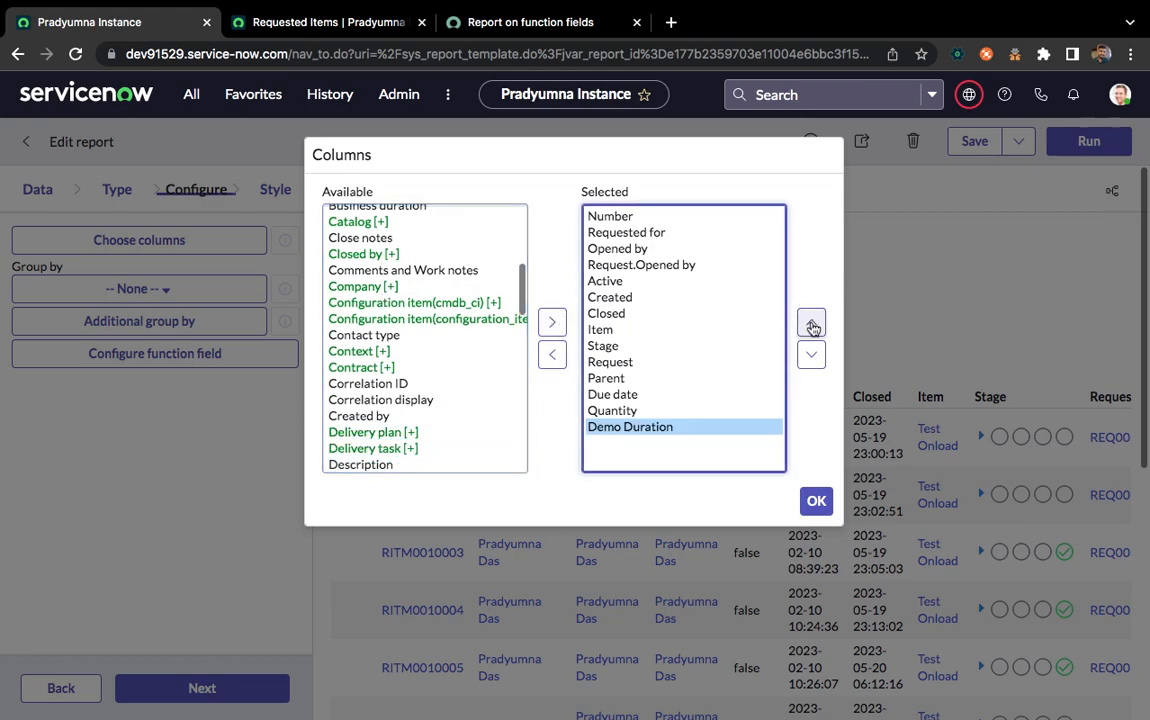
pyautogui.click(812, 327)
pyautogui.click(812, 327)
pyautogui.click(812, 327)
pyautogui.click(812, 327)
pyautogui.click(812, 327)
pyautogui.click(812, 327)
pyautogui.click(812, 327)
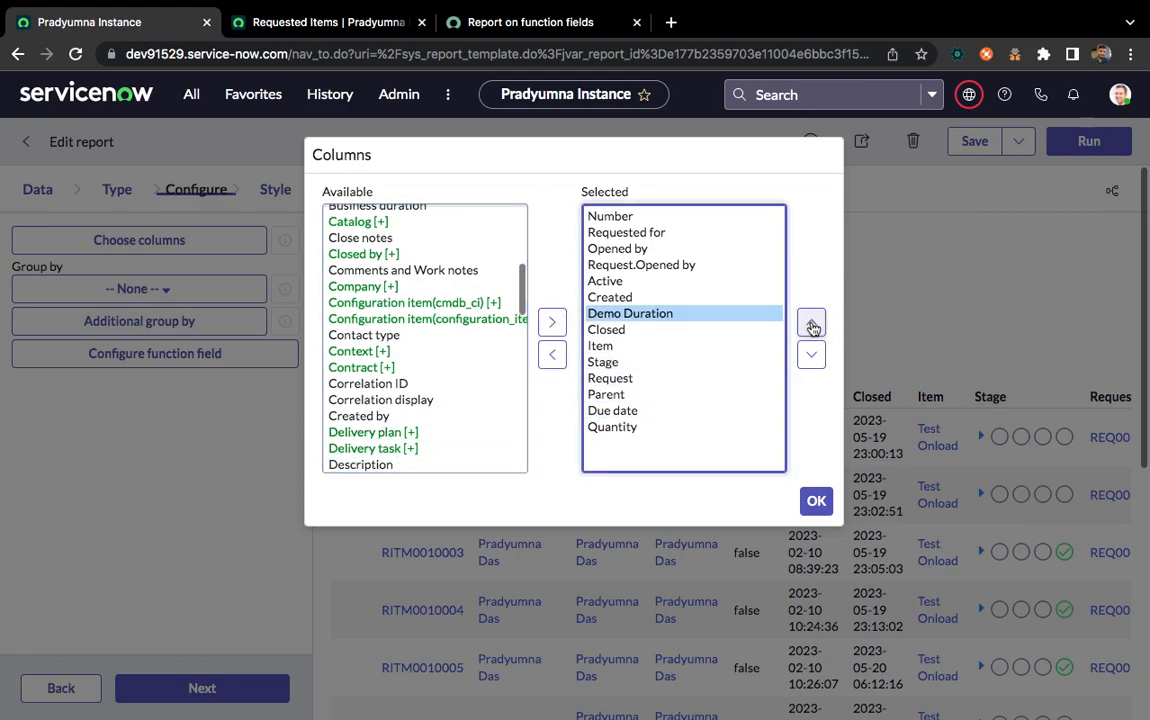
pyautogui.click(816, 501)
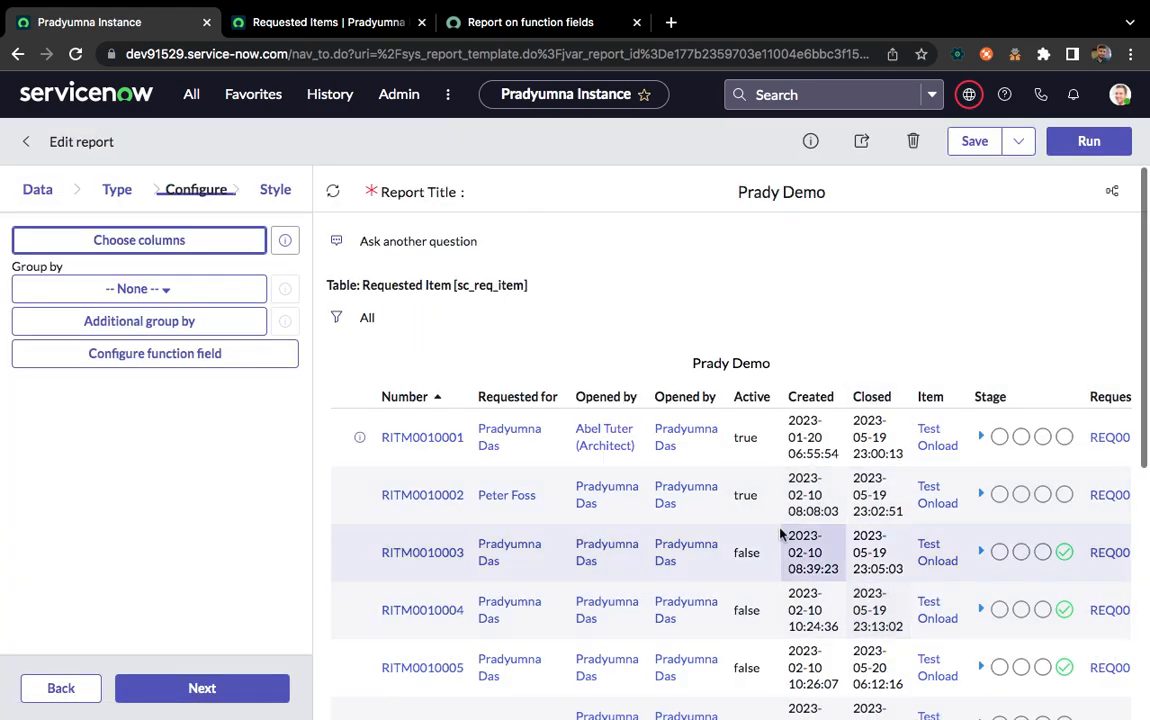
# Save the report, dismiss the notification and look over the Demo Duration values in the preview
pyautogui.click(970, 141)
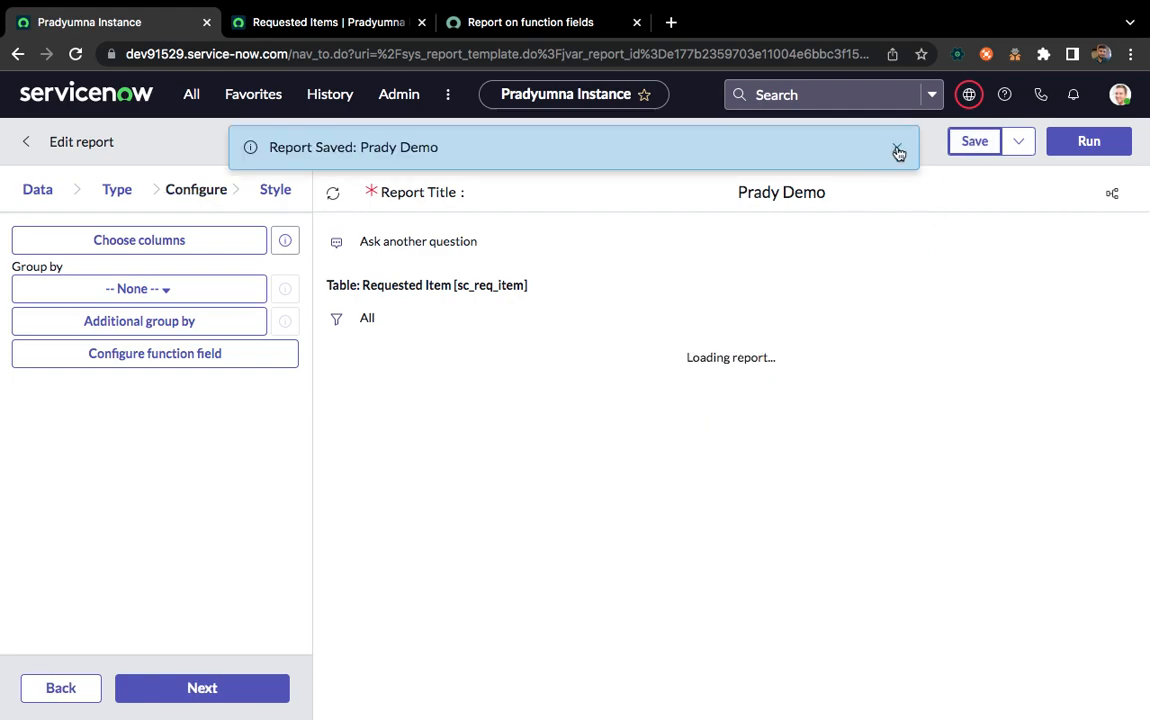
pyautogui.click(898, 150)
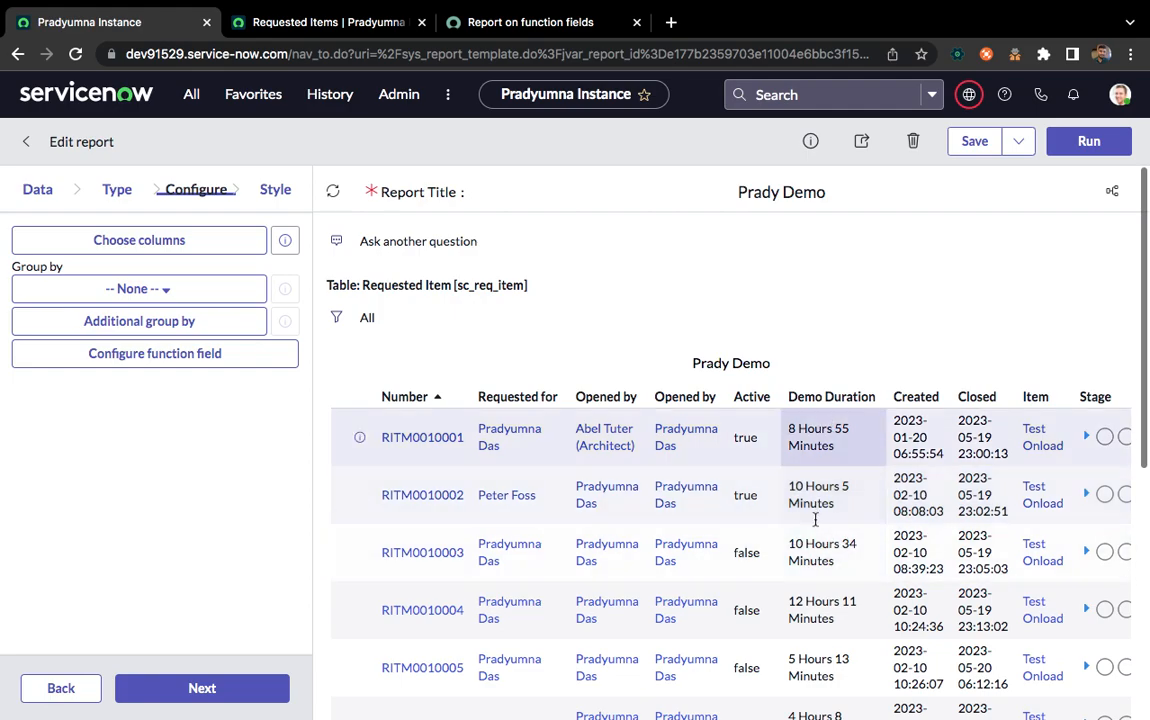
pyautogui.scroll(-5, 828, 595)
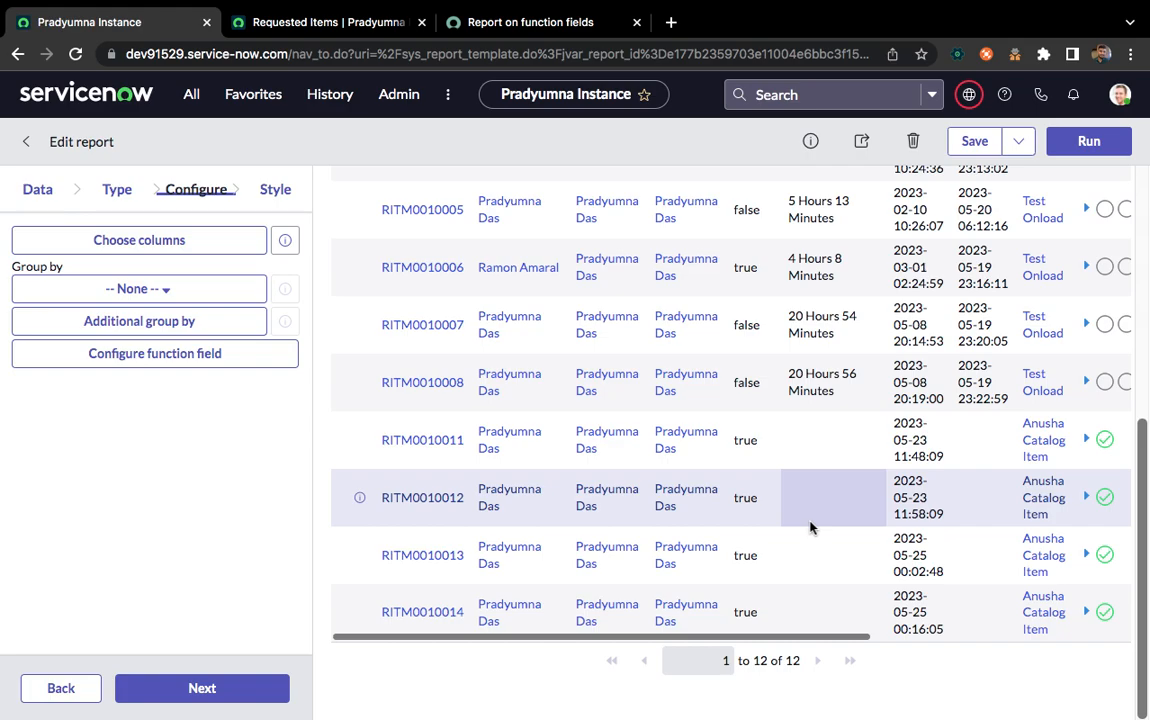
pyautogui.scroll(5, 800, 448)
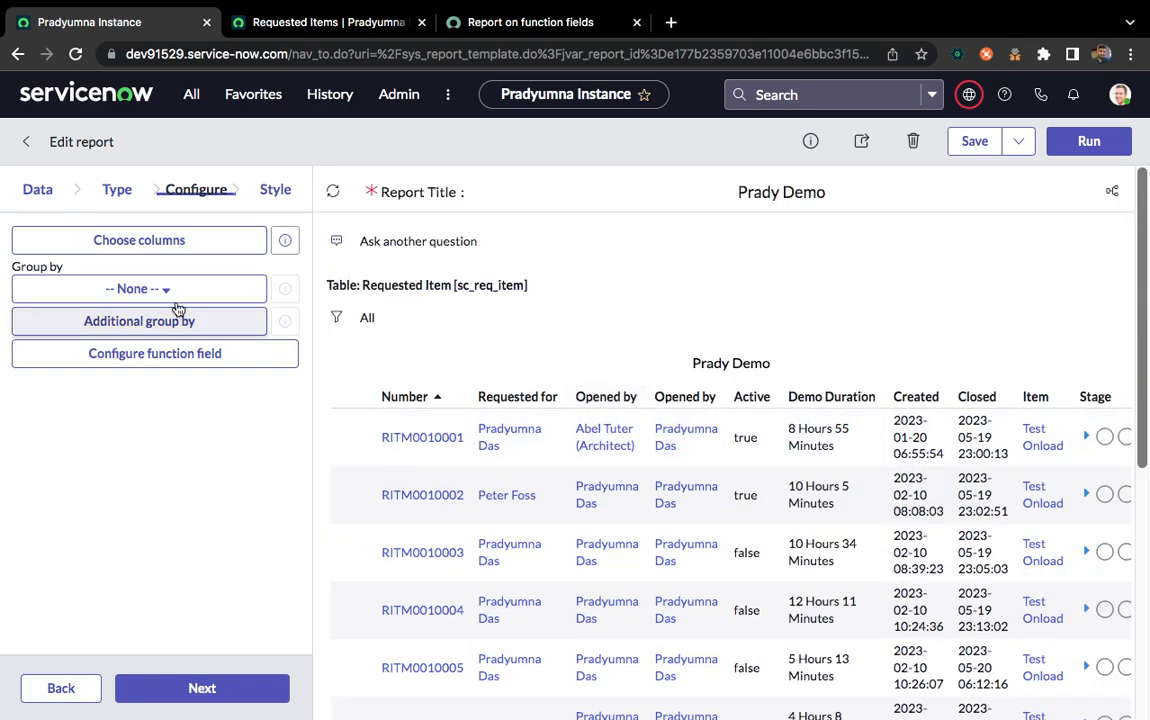
# Create another function field labelled "Demo Concat" with the return type Text
pyautogui.click(147, 355)
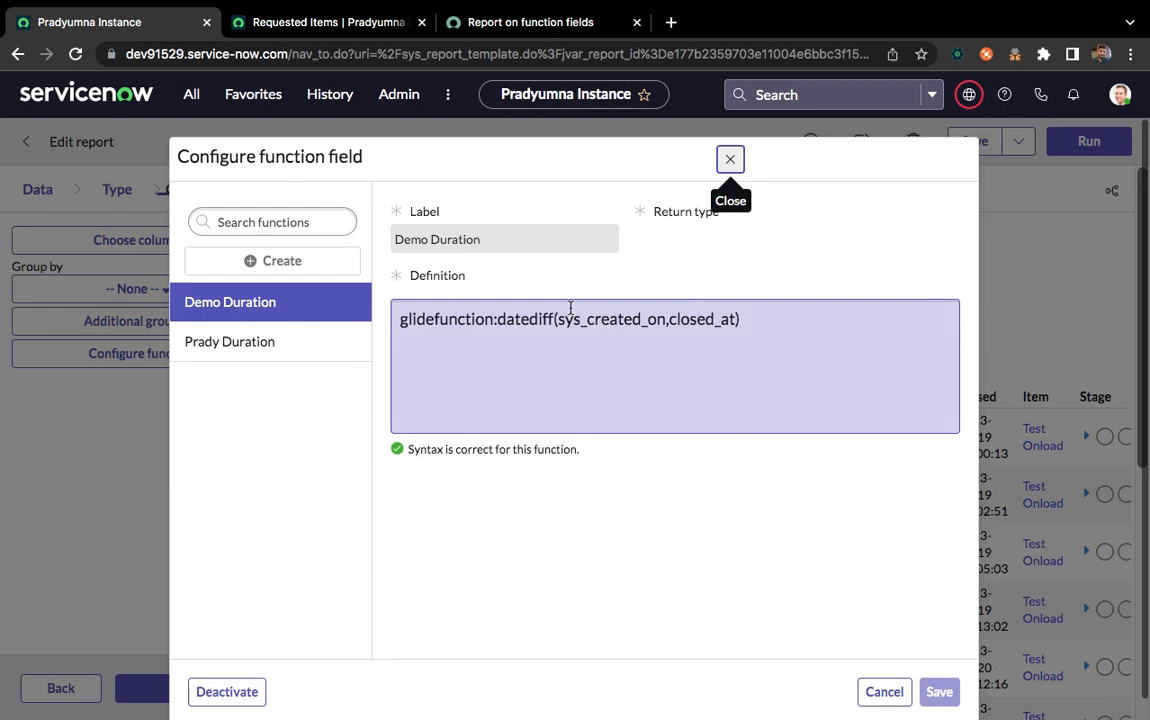
pyautogui.click(228, 261)
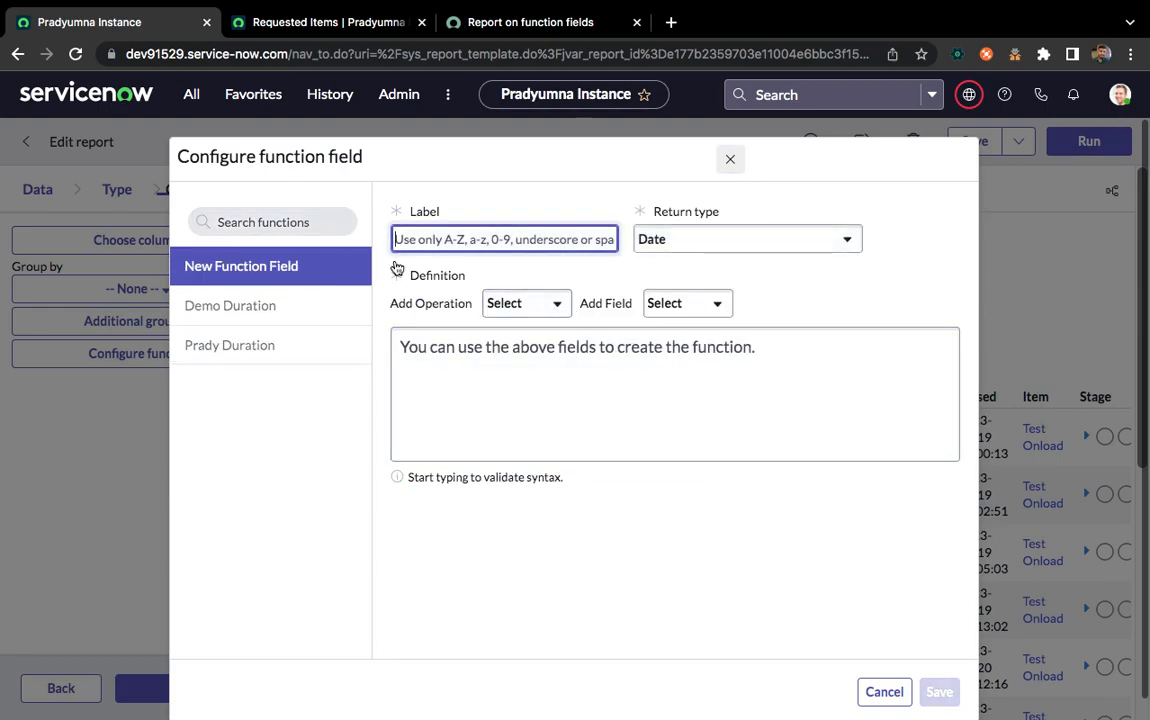
pyautogui.write('Demo Concat')
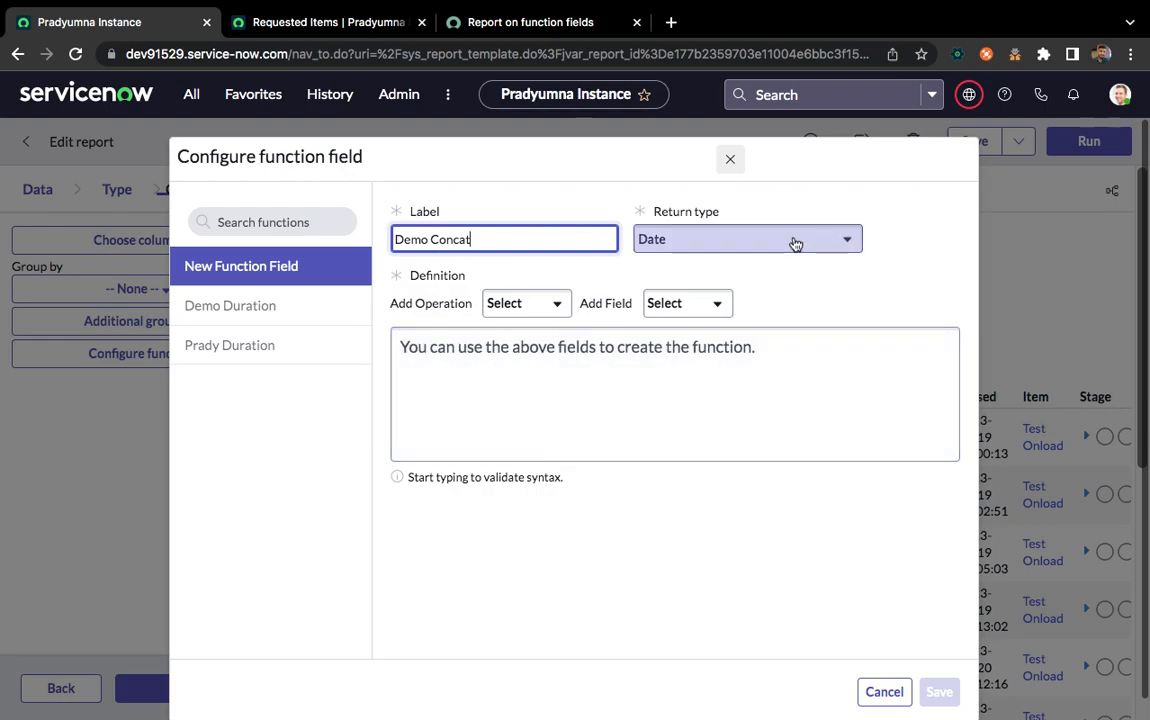
pyautogui.click(795, 244)
pyautogui.scroll(-2, 744, 403)
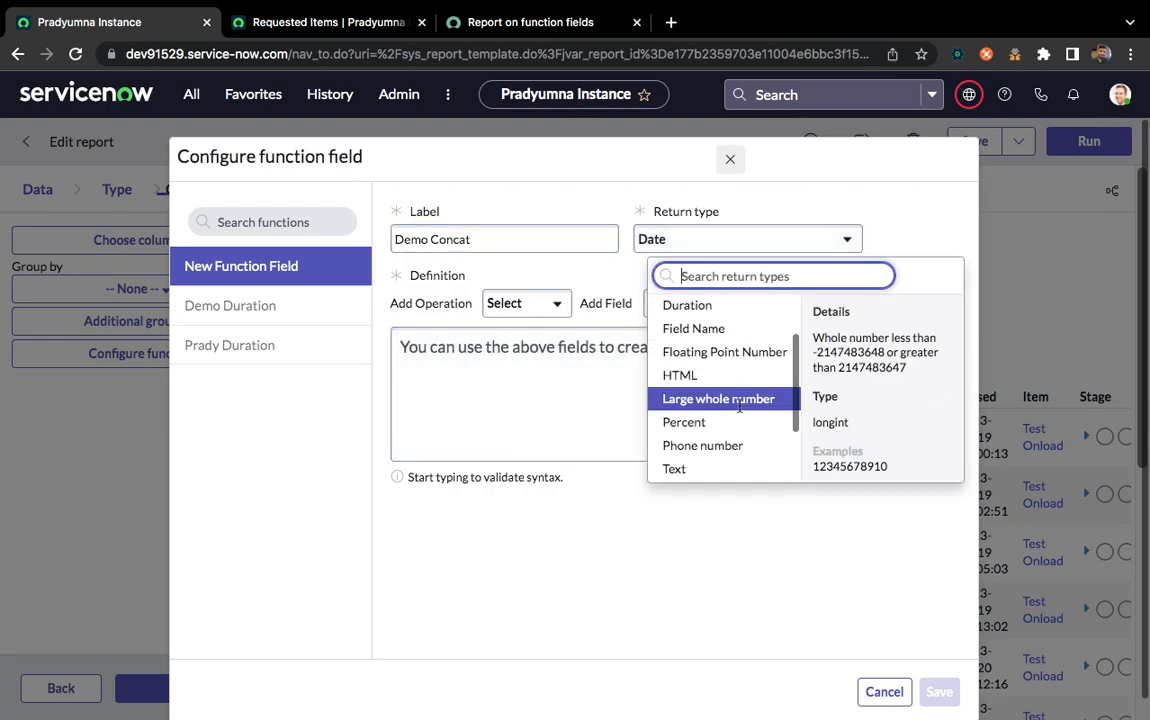
pyautogui.click(688, 469)
# Insert the concat() operation into the Demo Concat definition and put a comma between its parentheses
pyautogui.click(506, 303)
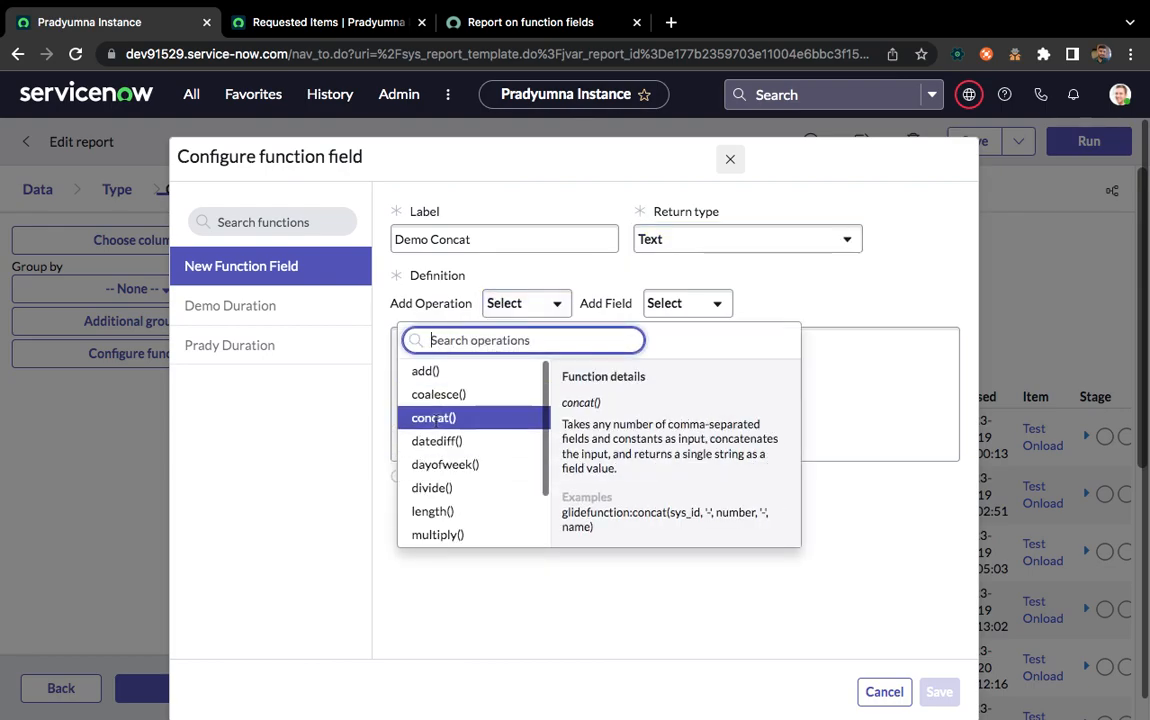
pyautogui.scroll(-1, 463, 482)
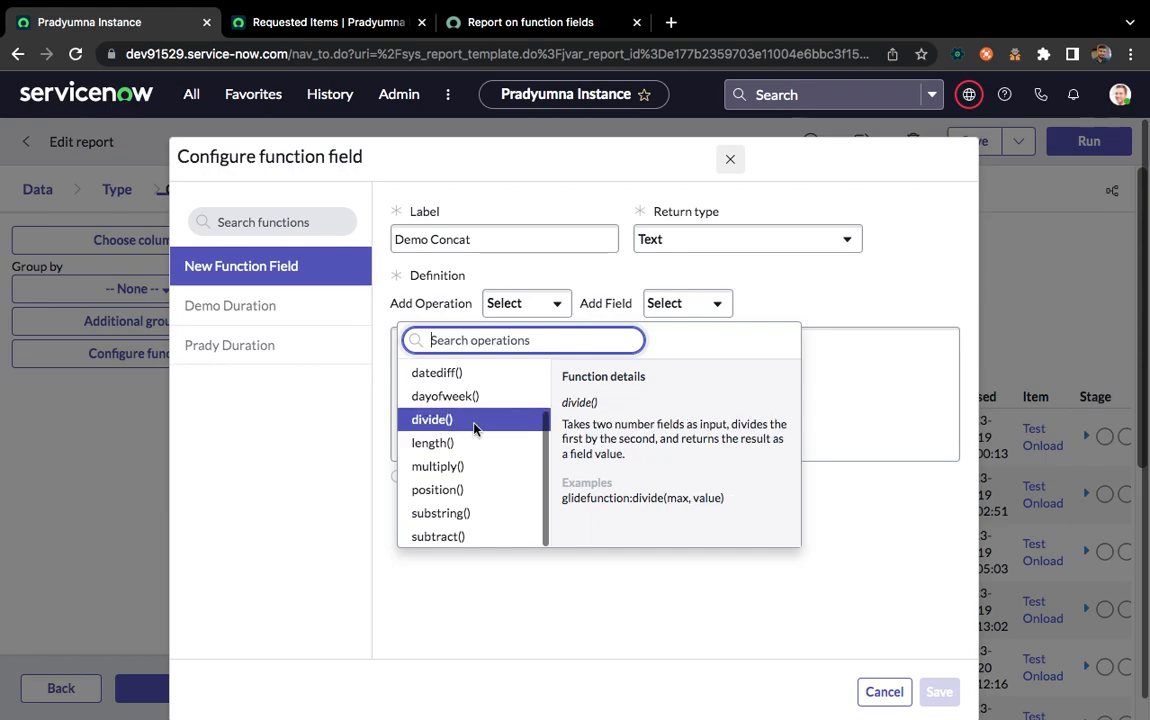
pyautogui.scroll(1, 474, 426)
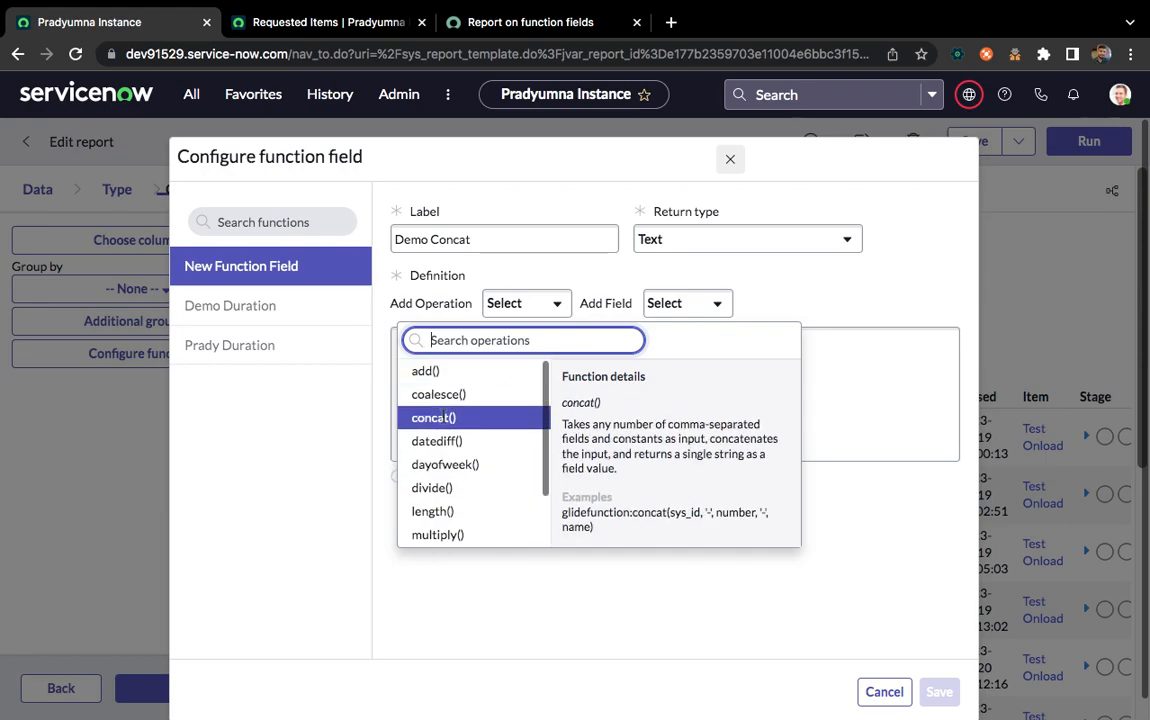
pyautogui.click(444, 418)
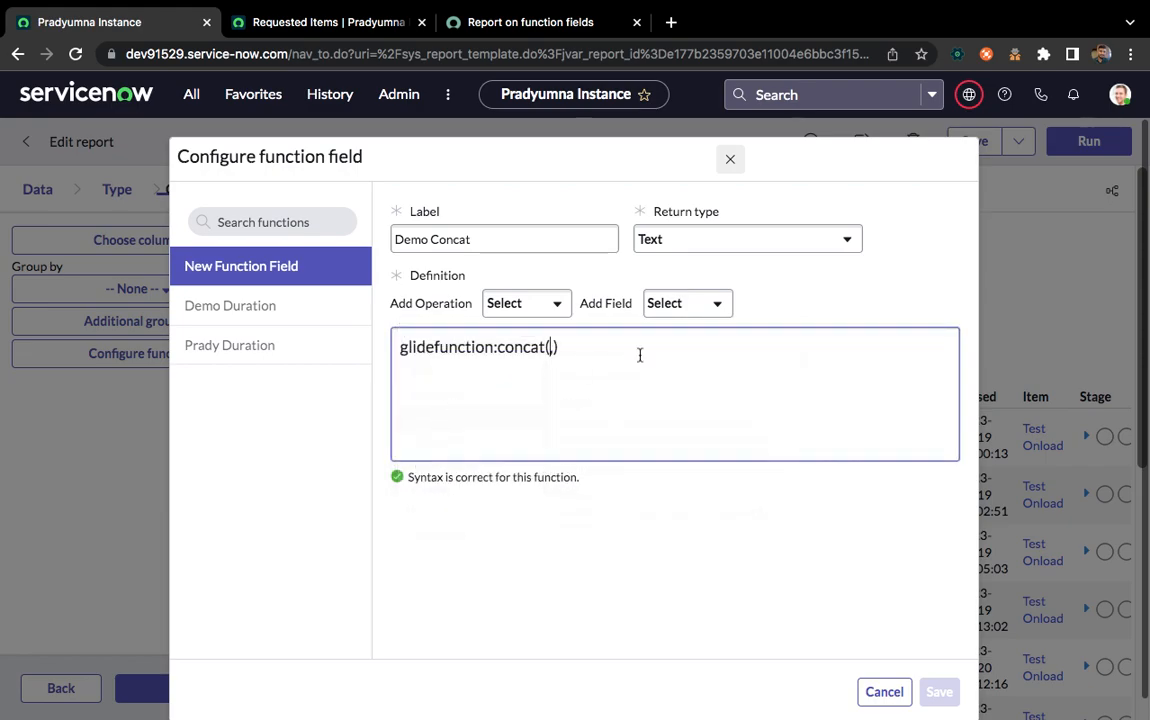
pyautogui.write(',')
# Add the Number field before the comma and the Short description field after it in the concat() function
pyautogui.click(681, 307)
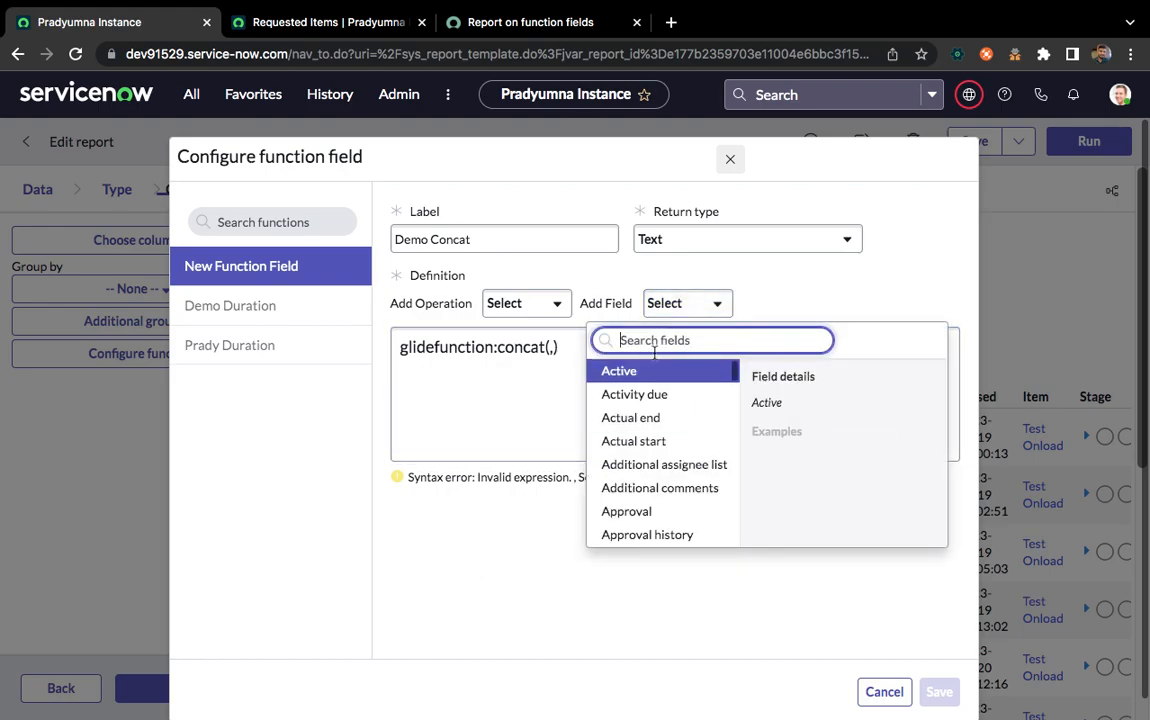
pyautogui.write('num')
pyautogui.click(625, 394)
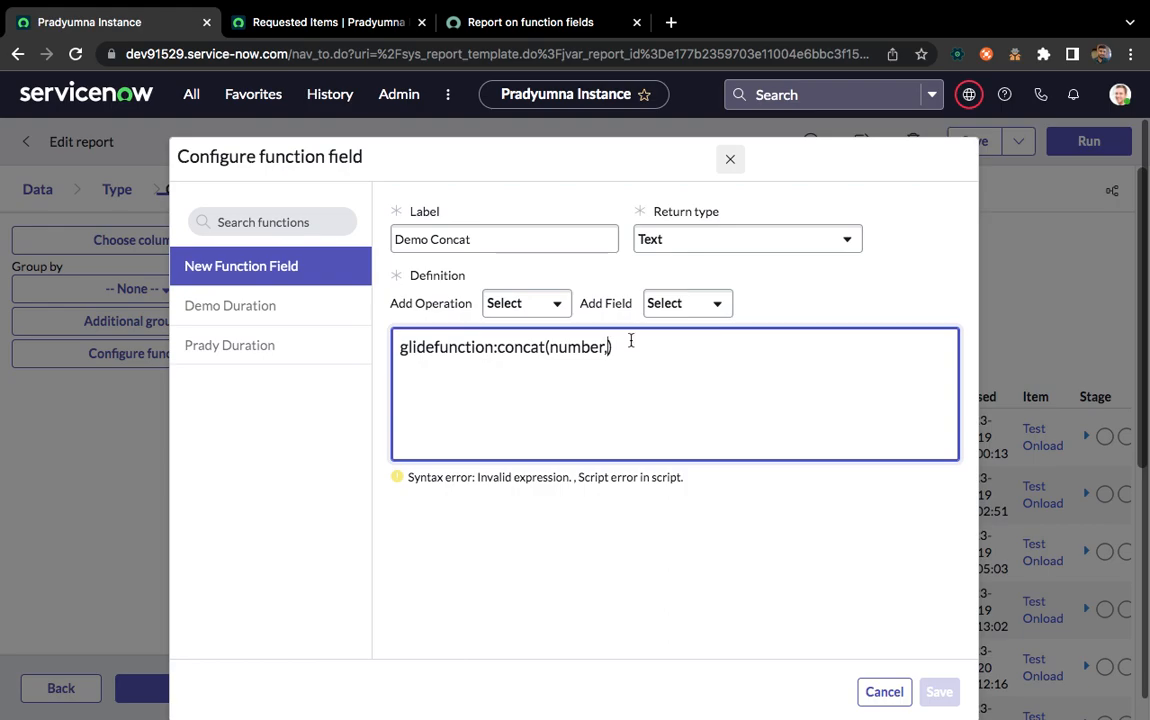
pyautogui.click(701, 316)
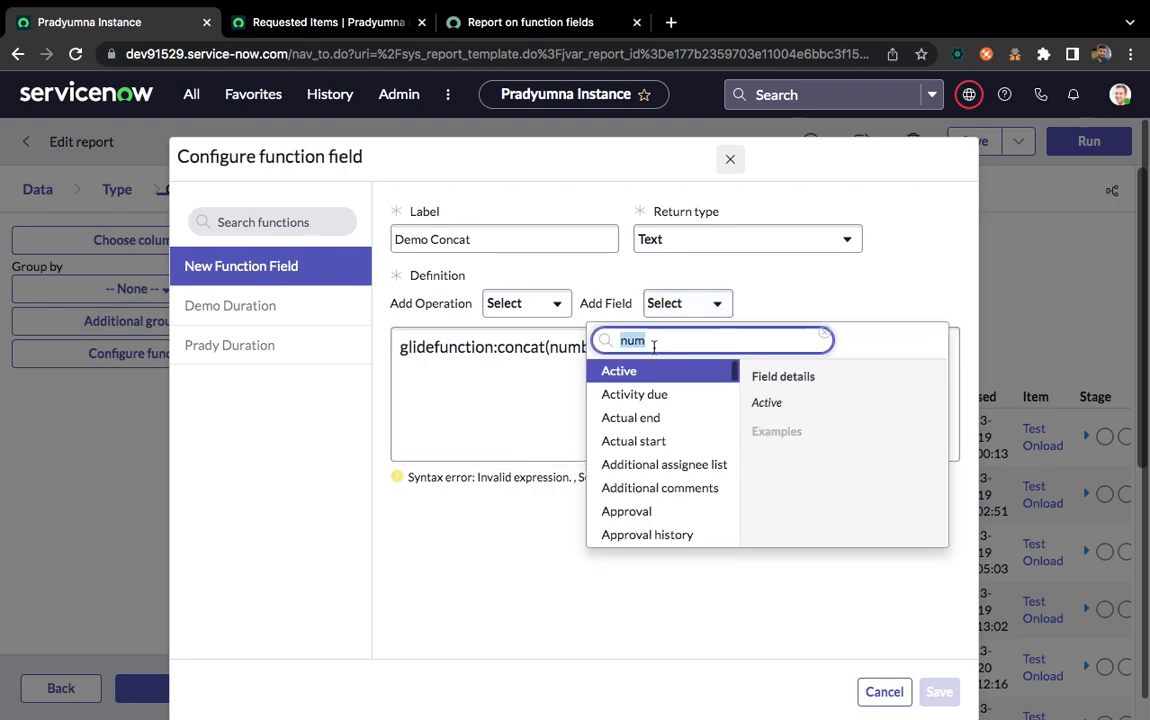
pyautogui.write('sh')
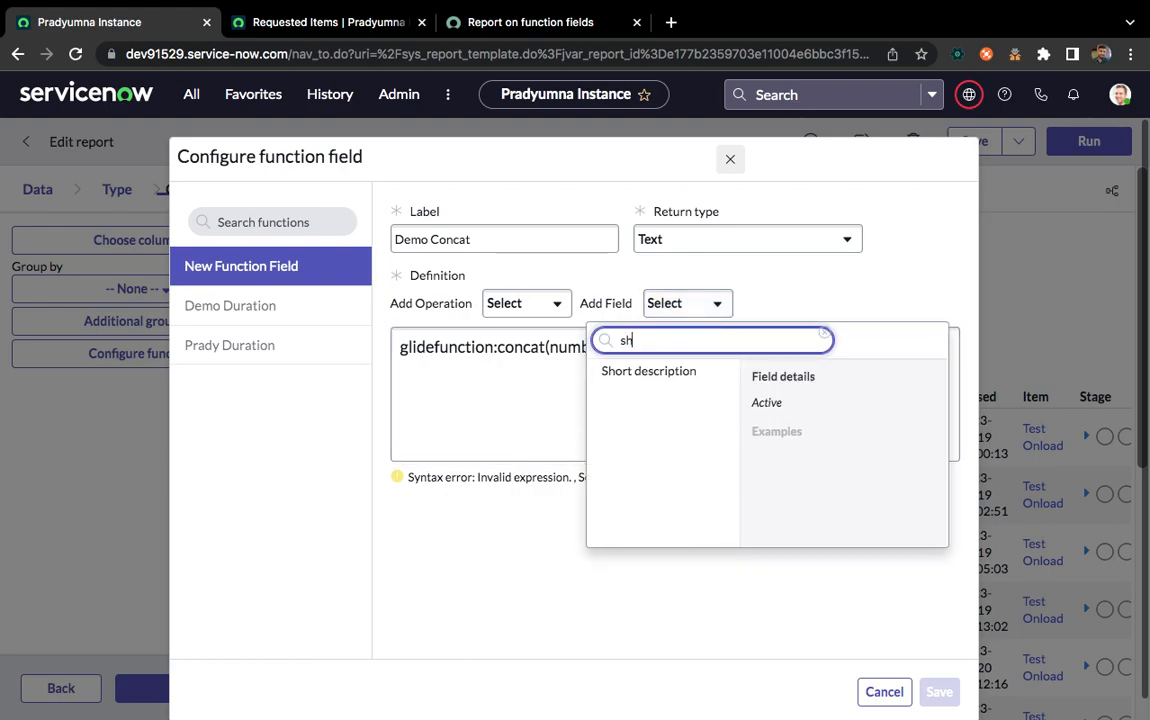
pyautogui.click(645, 378)
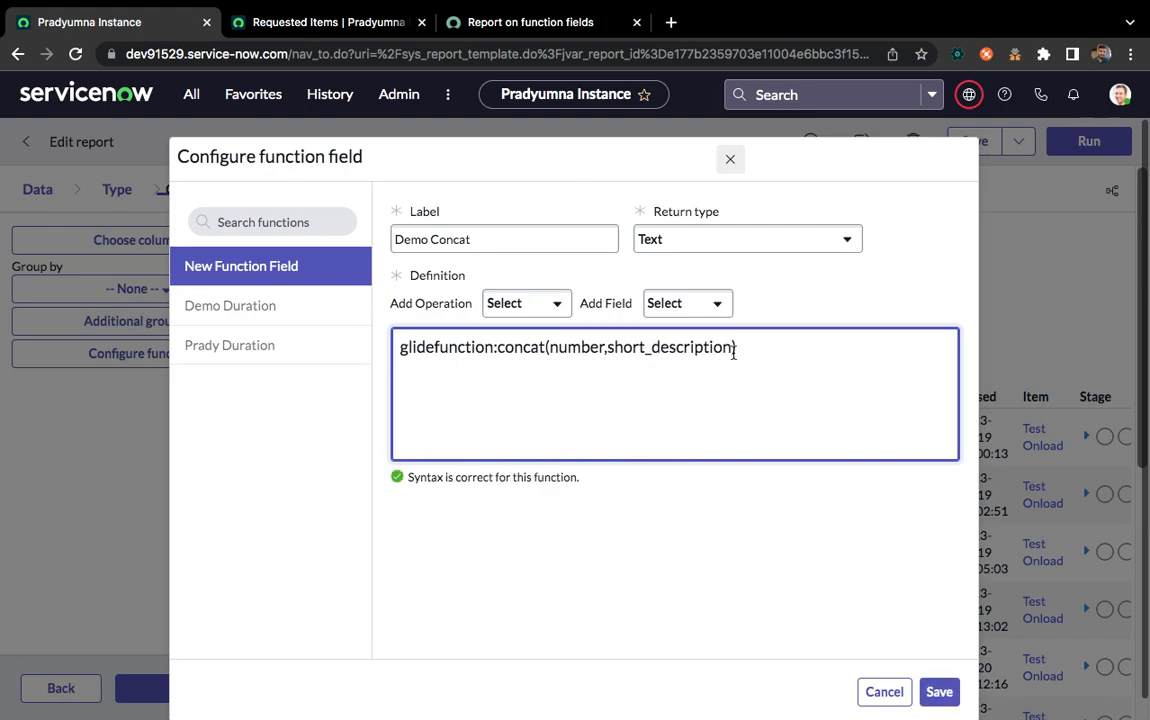
# Insert the text separator ' - ' as an extra argument between number and short_description in the concat() function
pyautogui.click(611, 346)
pyautogui.write("''")
pyautogui.press('Left')
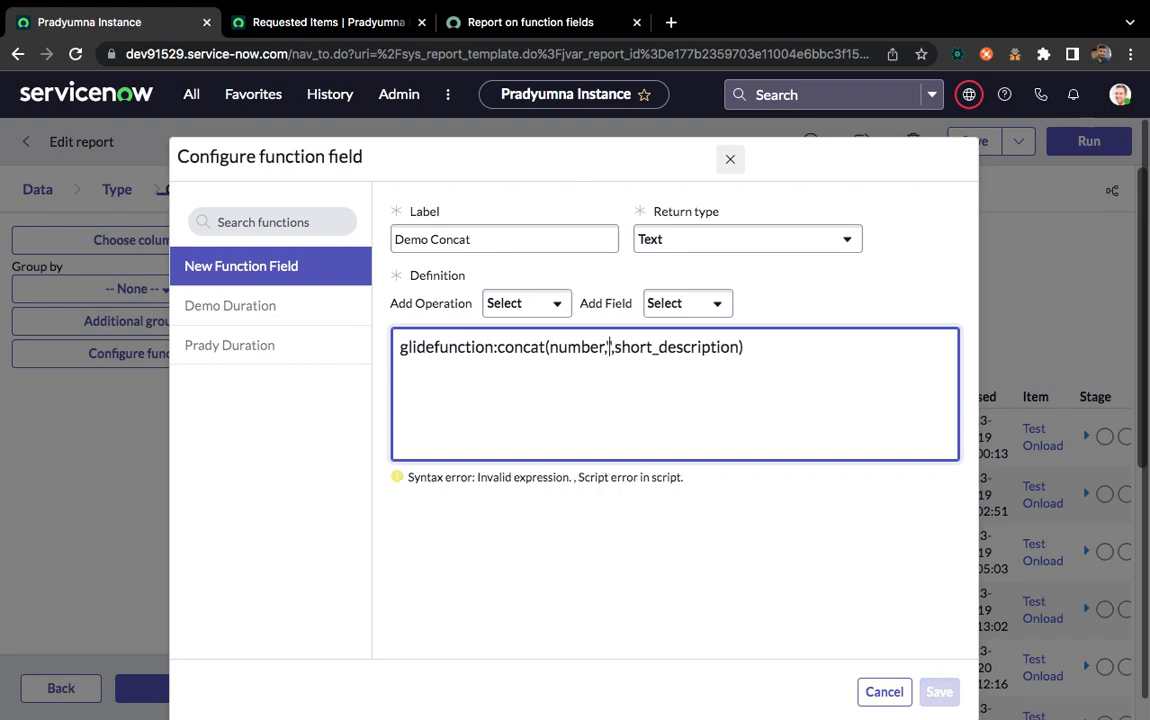
pyautogui.write('-')
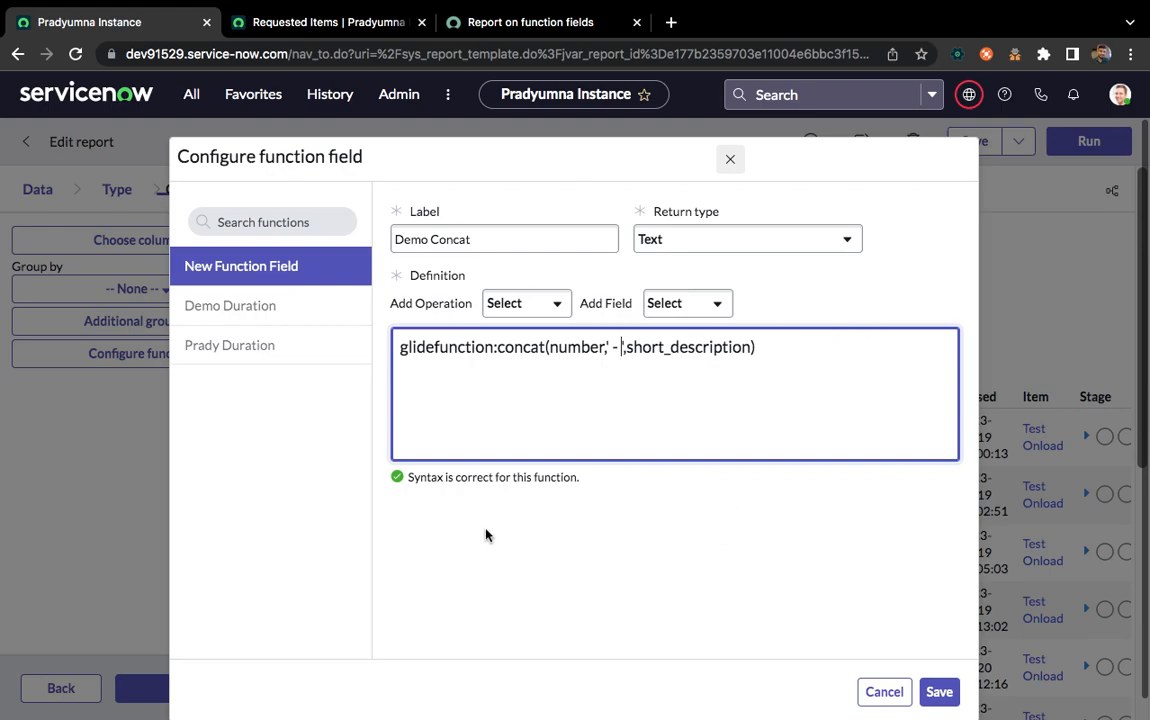
# Save the Demo Concat function field and dismiss the notifications
pyautogui.click(741, 560)
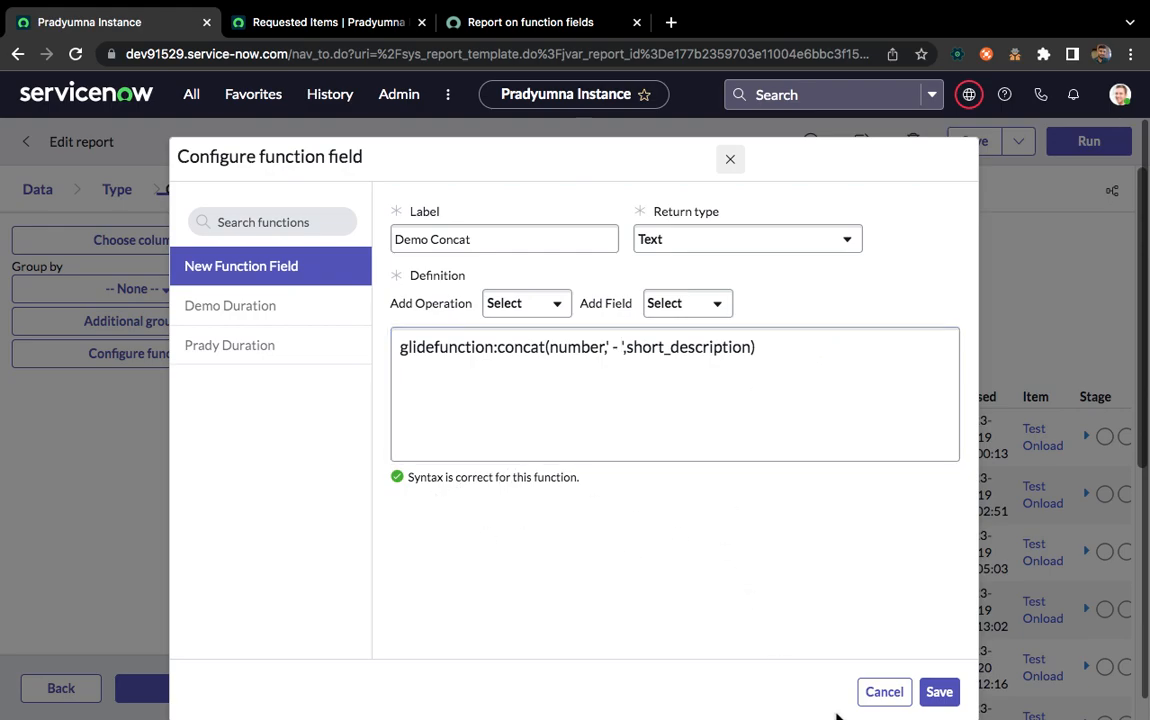
pyautogui.click(941, 691)
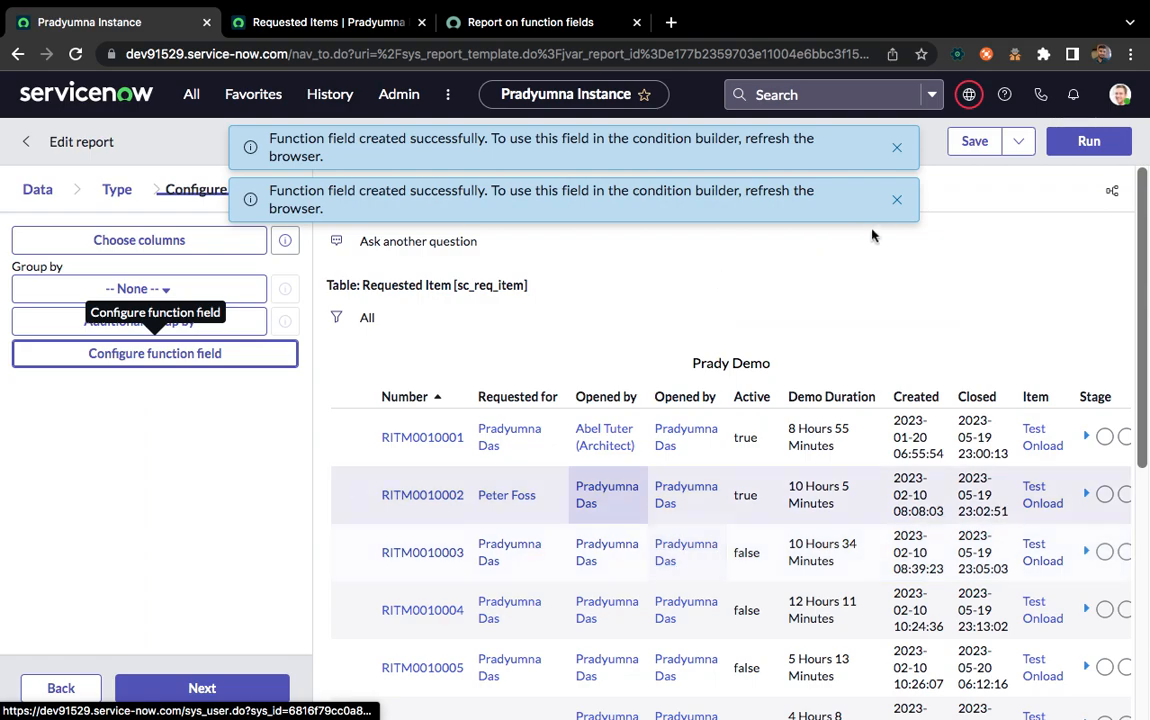
pyautogui.click(896, 150)
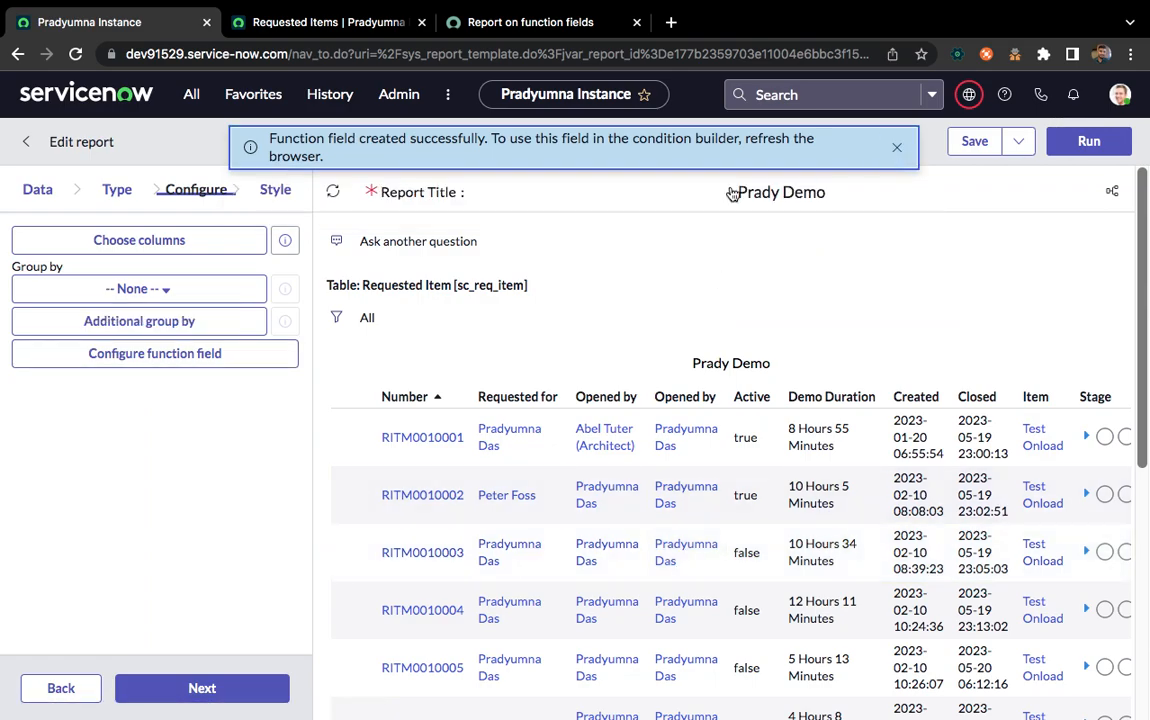
# Add the Demo Concat function field to the report columns and position it between Active and Demo Duration
pyautogui.click(141, 240)
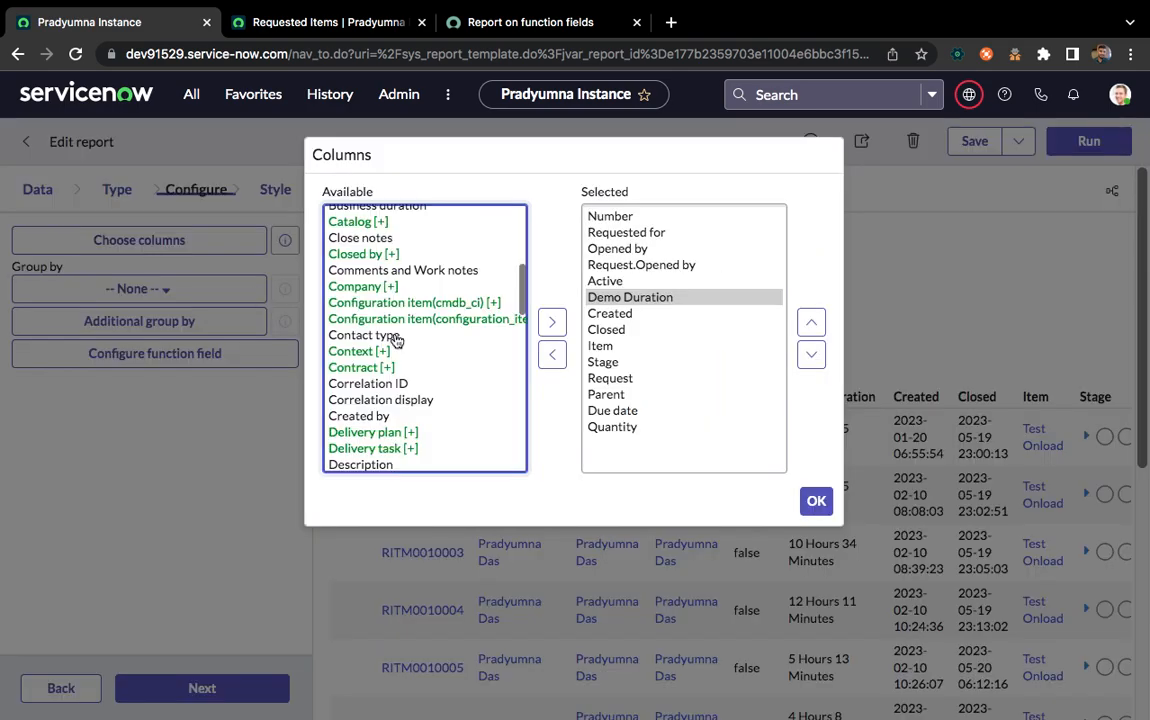
pyautogui.click(385, 355)
pyautogui.write('dem')
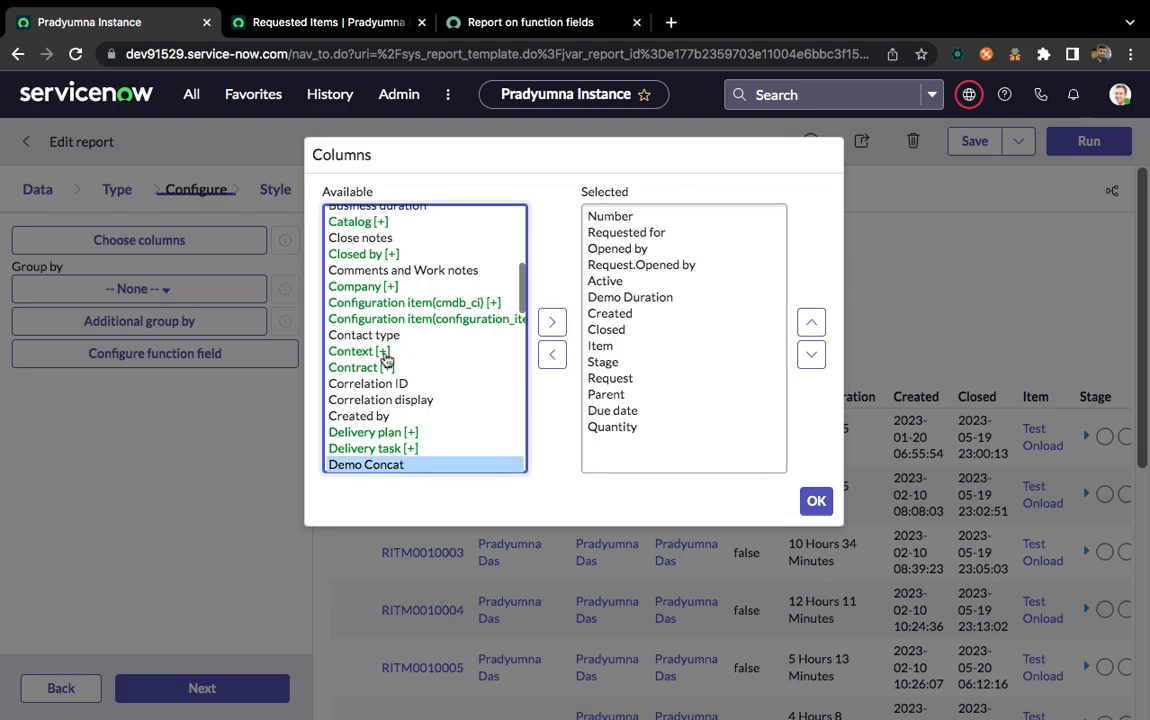
pyautogui.click(551, 321)
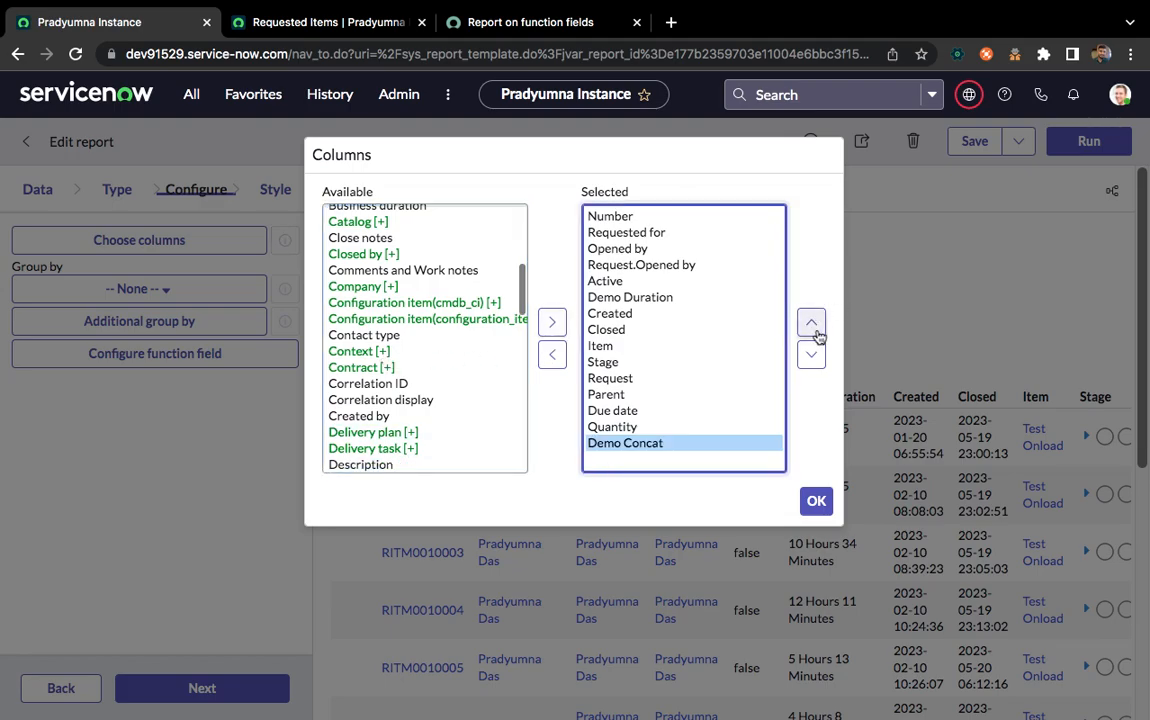
pyautogui.click(811, 323)
pyautogui.click(811, 323)
pyautogui.click(811, 323)
pyautogui.click(811, 323)
pyautogui.click(811, 323)
pyautogui.click(811, 323)
pyautogui.click(811, 323)
pyautogui.click(811, 323)
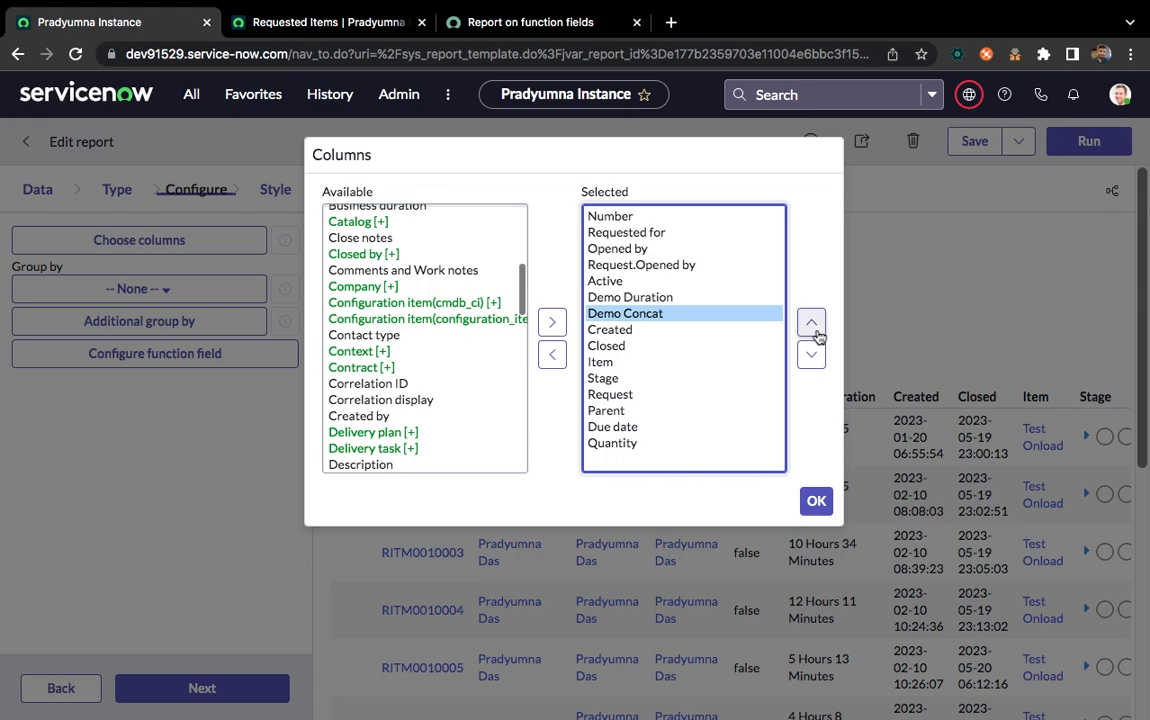
pyautogui.click(813, 499)
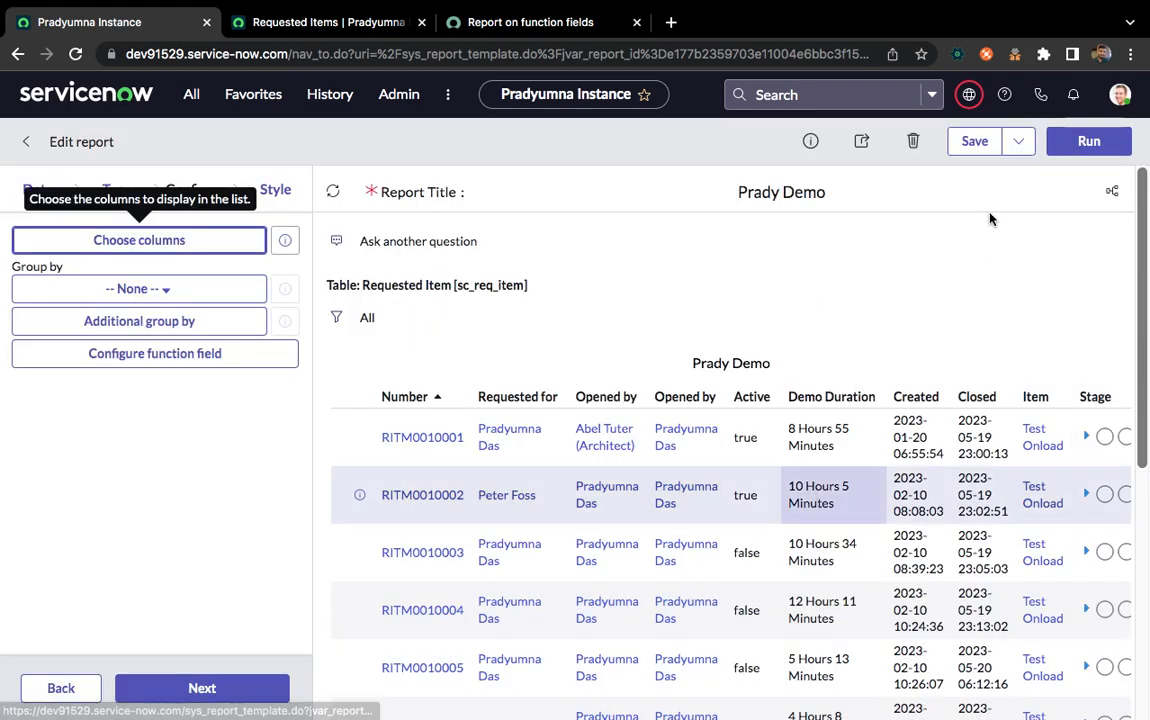
# Save the report, dismiss the notification and look through the Demo Concat values in the preview
pyautogui.click(975, 141)
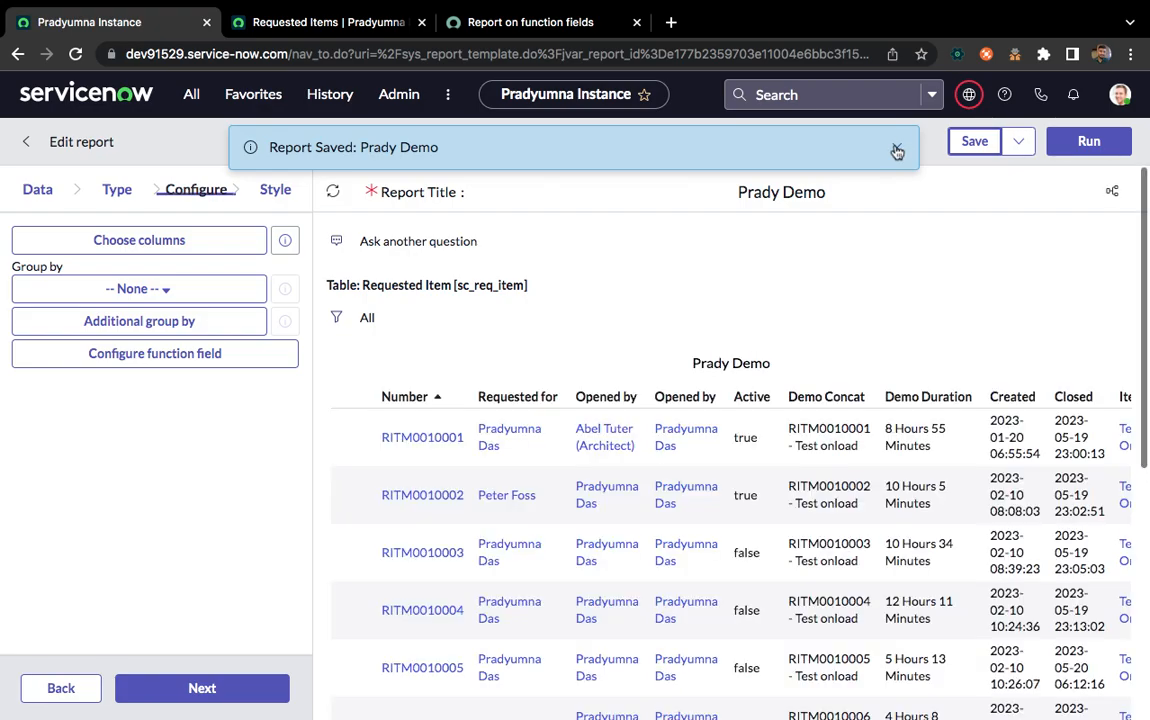
pyautogui.click(895, 149)
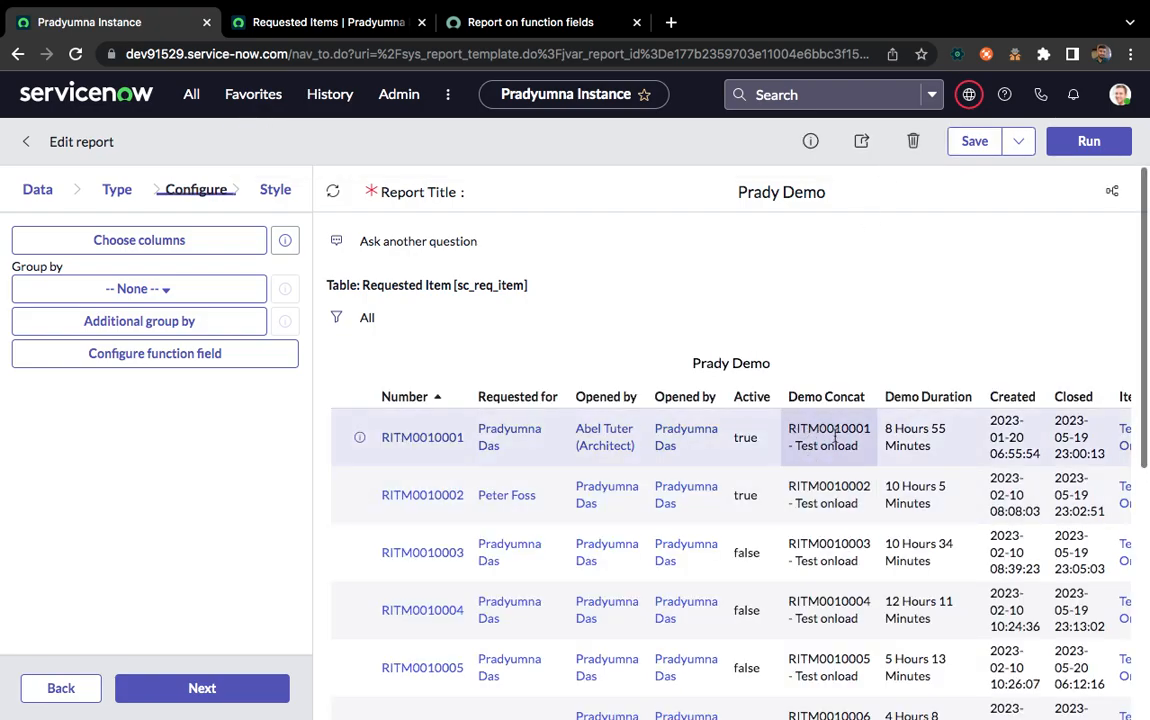
pyautogui.scroll(-3, 822, 537)
pyautogui.scroll(-2, 822, 537)
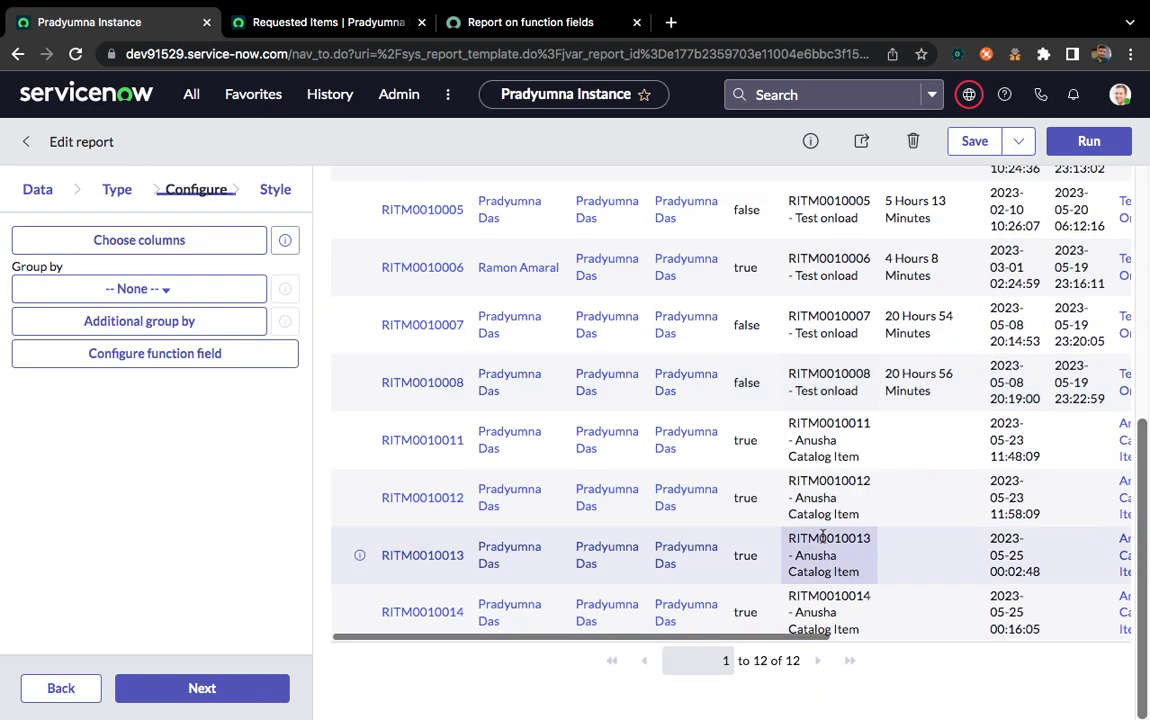
pyautogui.scroll(5, 822, 537)
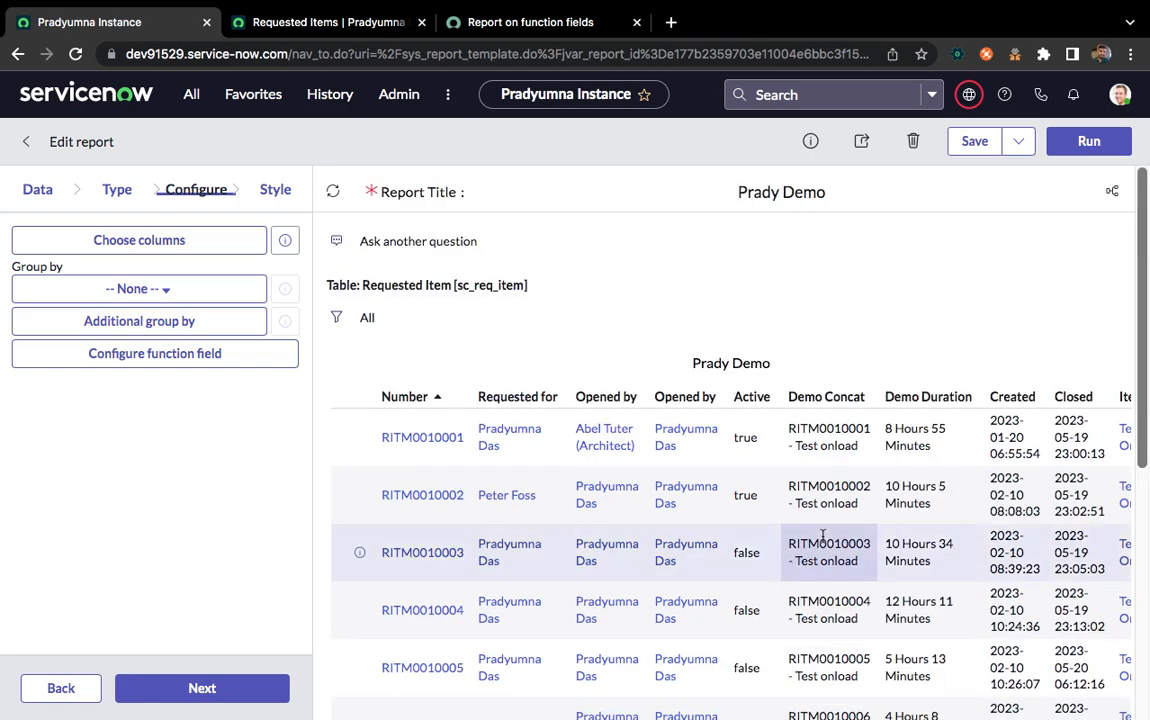